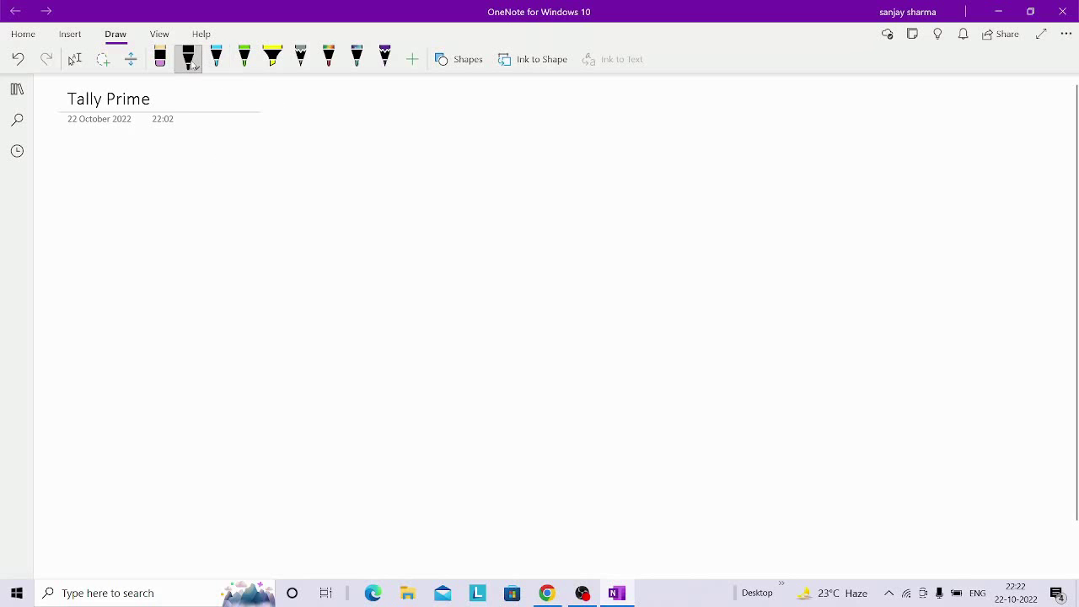
Handwrite "New" and "Old" near the top of the Tally Prime page with the black pen, and erase both words.
click(191, 63)
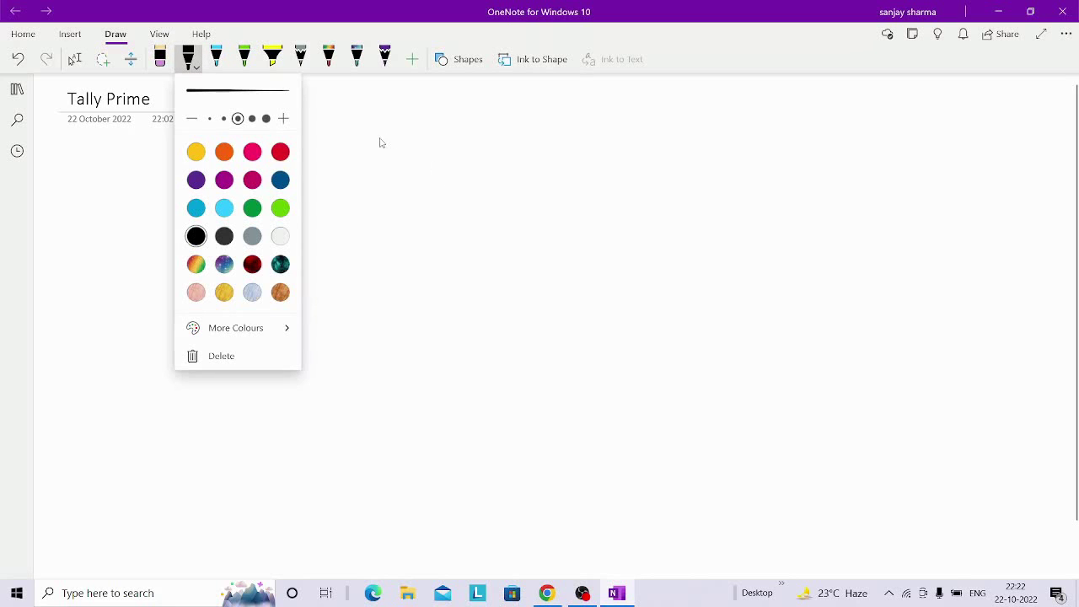
click(408, 153)
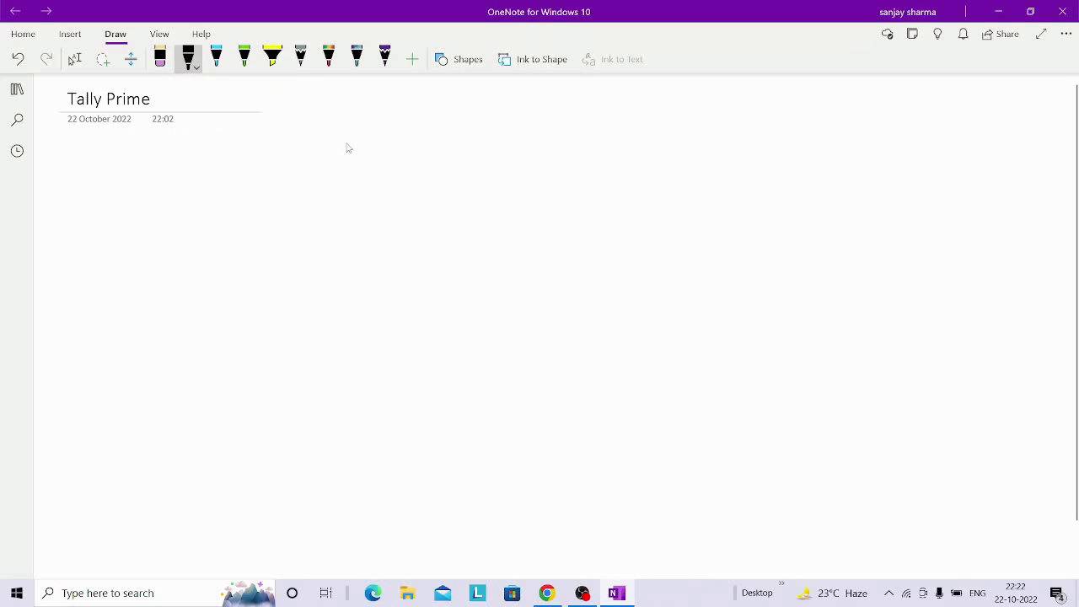
mouse_move(336, 135)
mouse_down()
mouse_move(337, 157)
mouse_move(391, 145)
mouse_move(386, 153)
mouse_move(388, 140)
mouse_up()
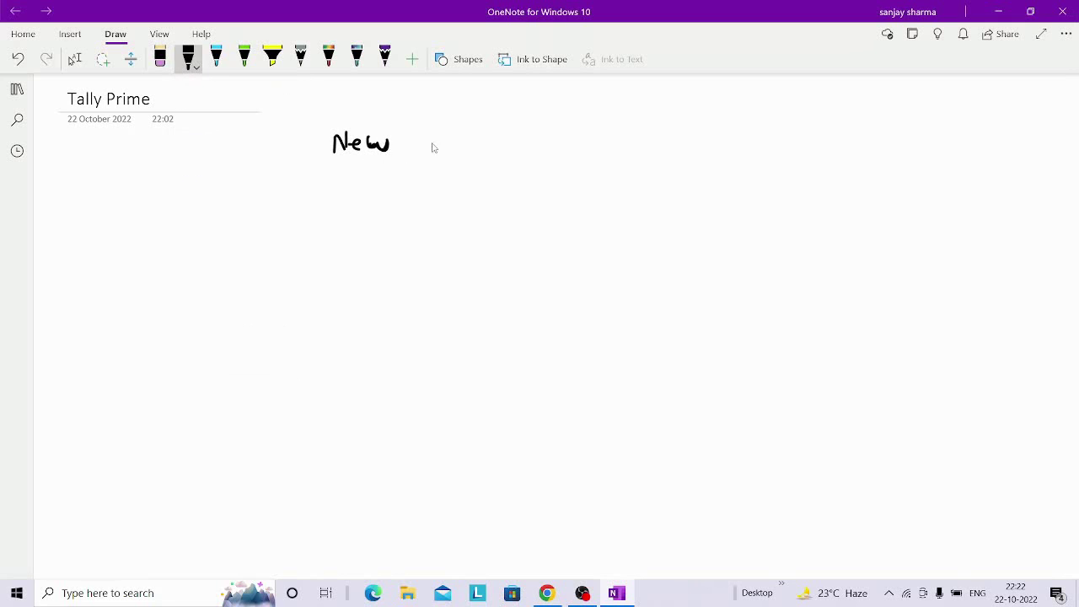
mouse_move(471, 139)
mouse_down()
mouse_move(489, 154)
mouse_move(508, 141)
mouse_move(509, 158)
mouse_up()
click(160, 57)
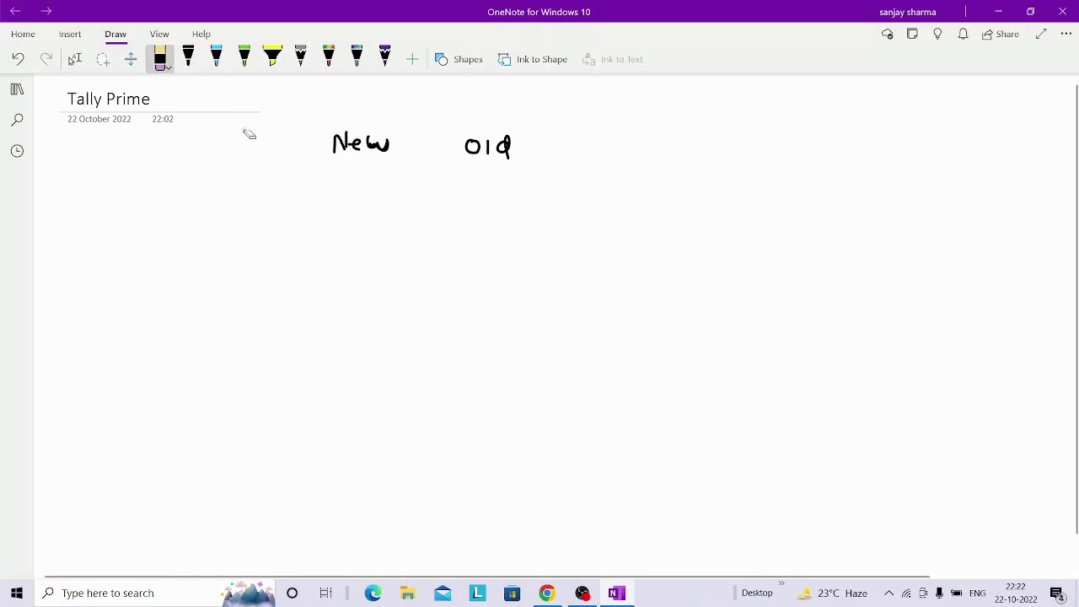
mouse_move(249, 135)
mouse_down()
mouse_move(506, 152)
mouse_move(429, 150)
mouse_up()
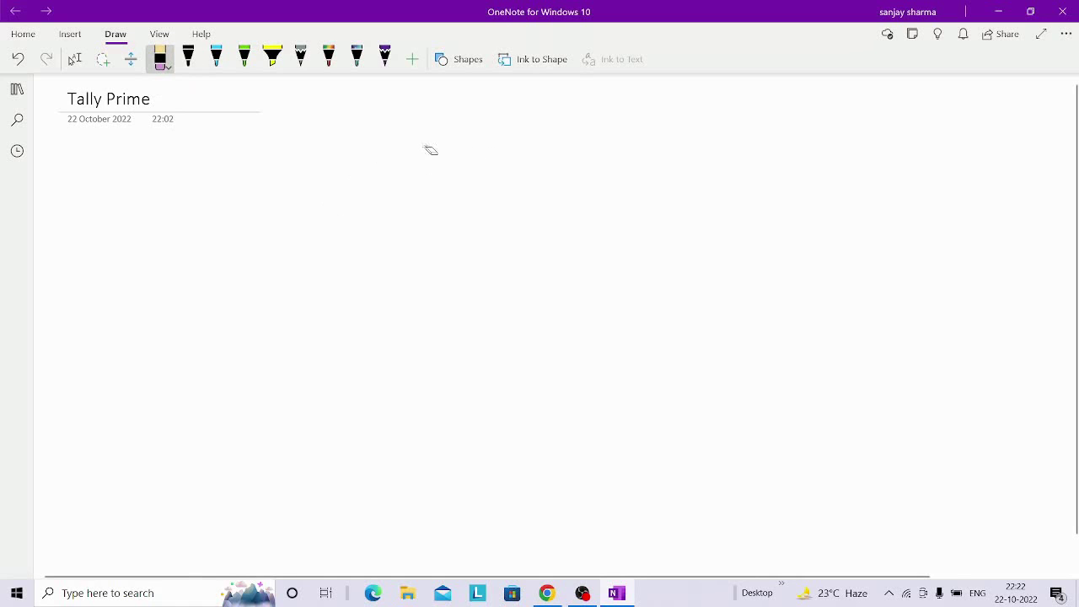
Handwrite the heading "Download & Install" with a circled number 1 below the page title, using the black pen.
click(188, 57)
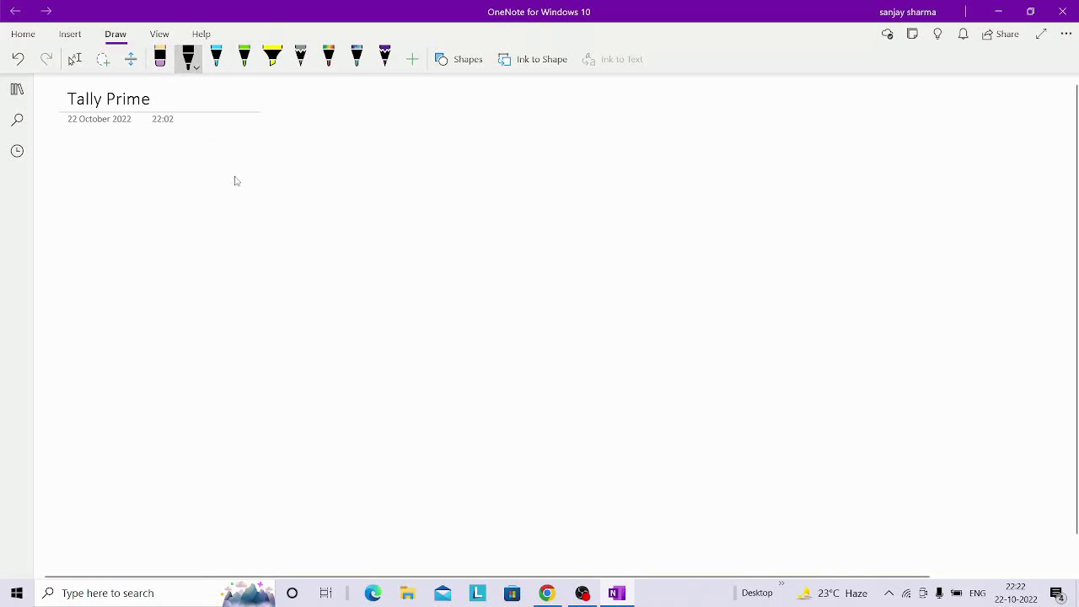
mouse_move(236, 181)
mouse_down()
mouse_move(248, 190)
mouse_move(242, 165)
mouse_move(287, 182)
mouse_move(275, 186)
mouse_up()
mouse_move(300, 177)
mouse_down()
mouse_move(415, 178)
mouse_move(461, 199)
mouse_move(486, 174)
mouse_move(484, 183)
mouse_move(534, 189)
mouse_move(593, 174)
mouse_move(594, 185)
mouse_up()
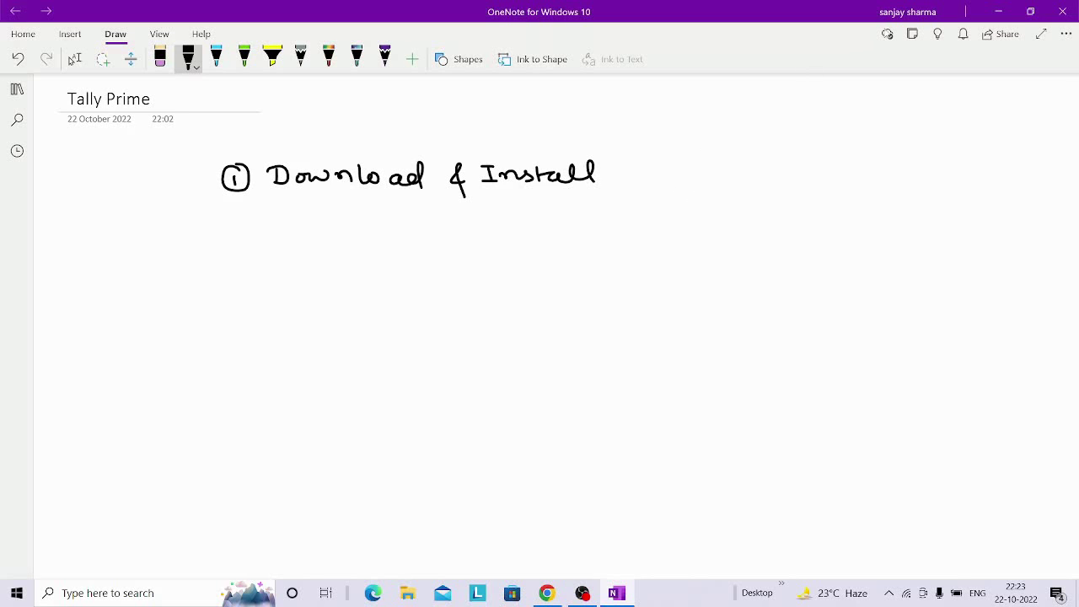
Switch to Chrome and download TallyPrime Rel 2.1 from the Tally Solutions download page.
click(998, 12)
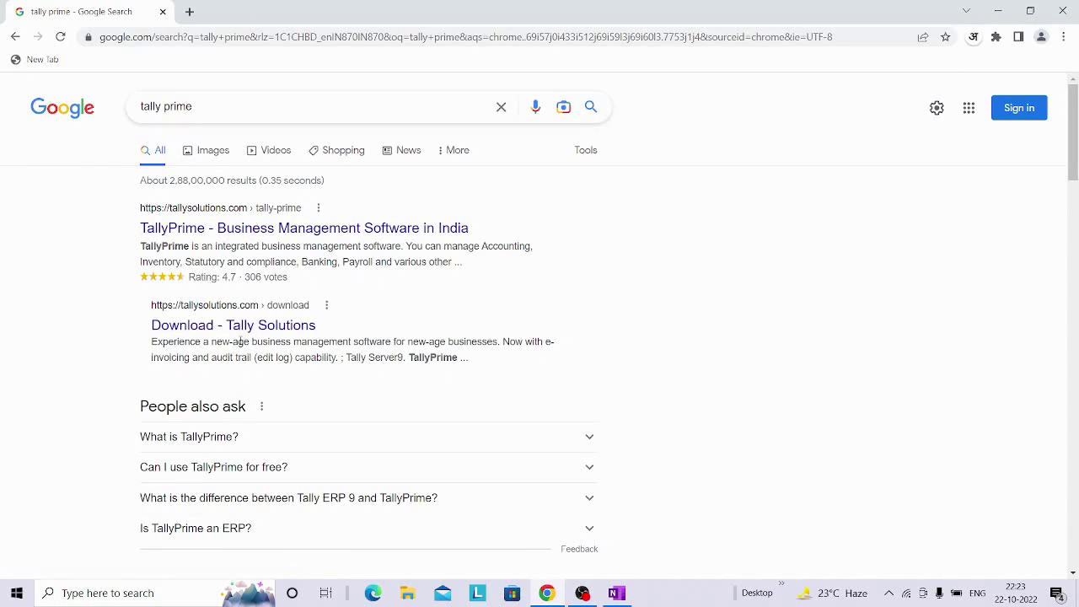
click(204, 330)
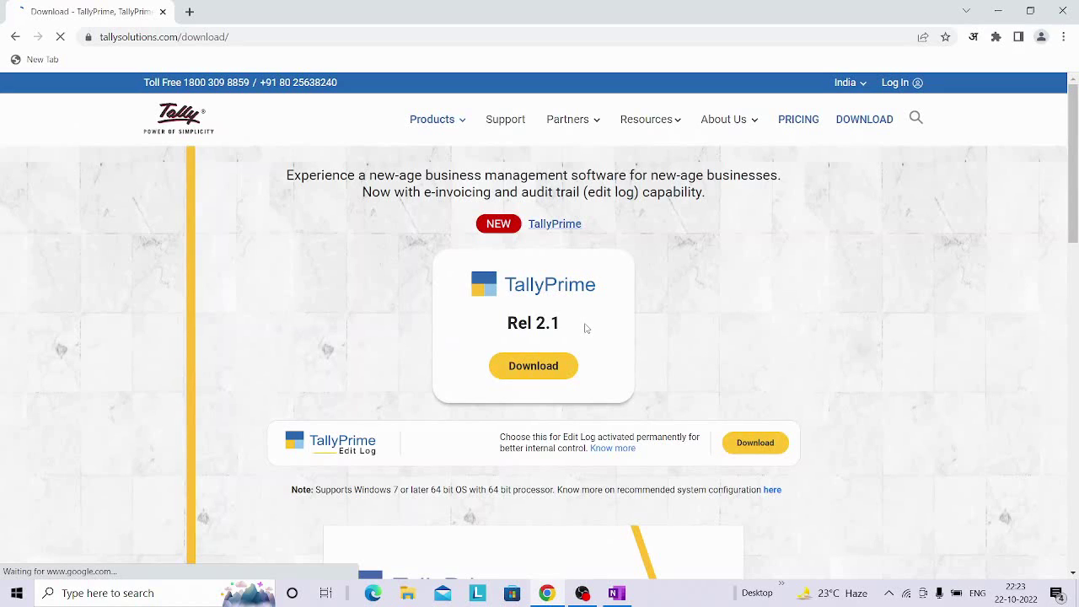
click(539, 371)
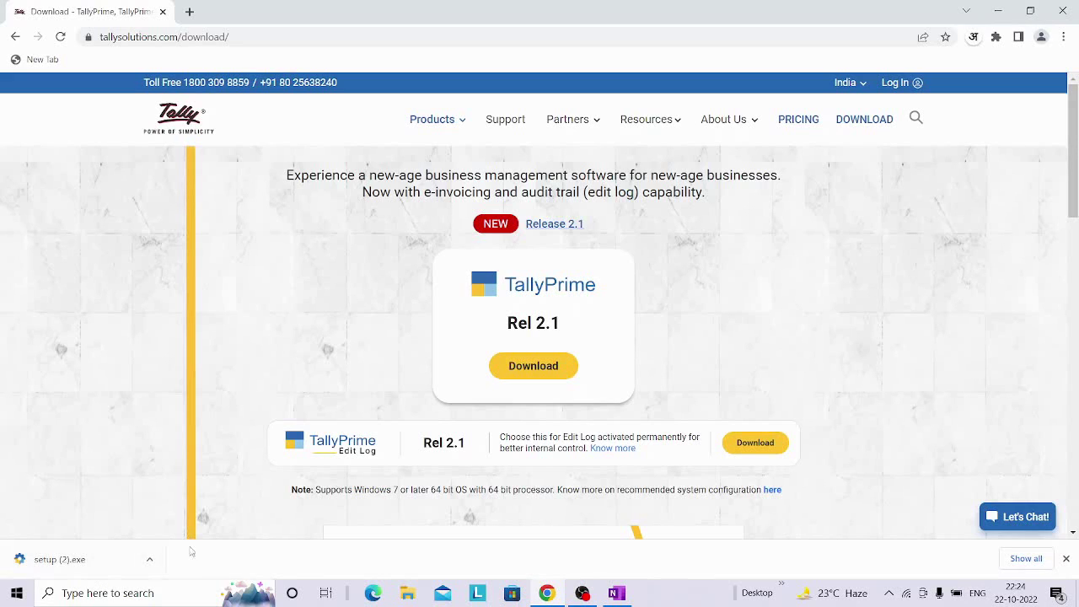
Run the downloaded setup file and install TallyPrime 2.1 to its default application path.
click(151, 559)
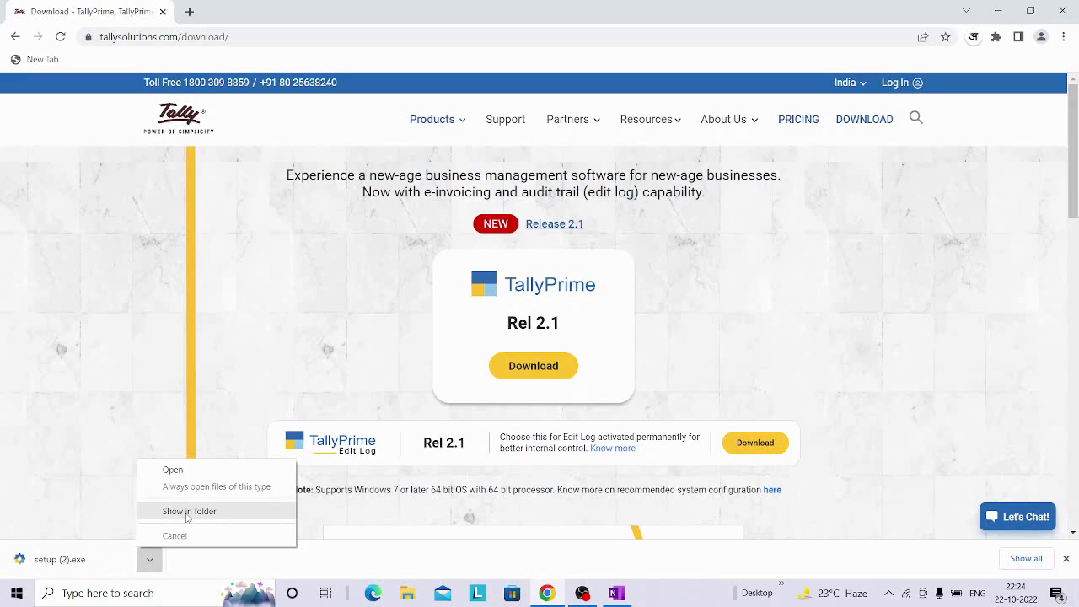
click(173, 469)
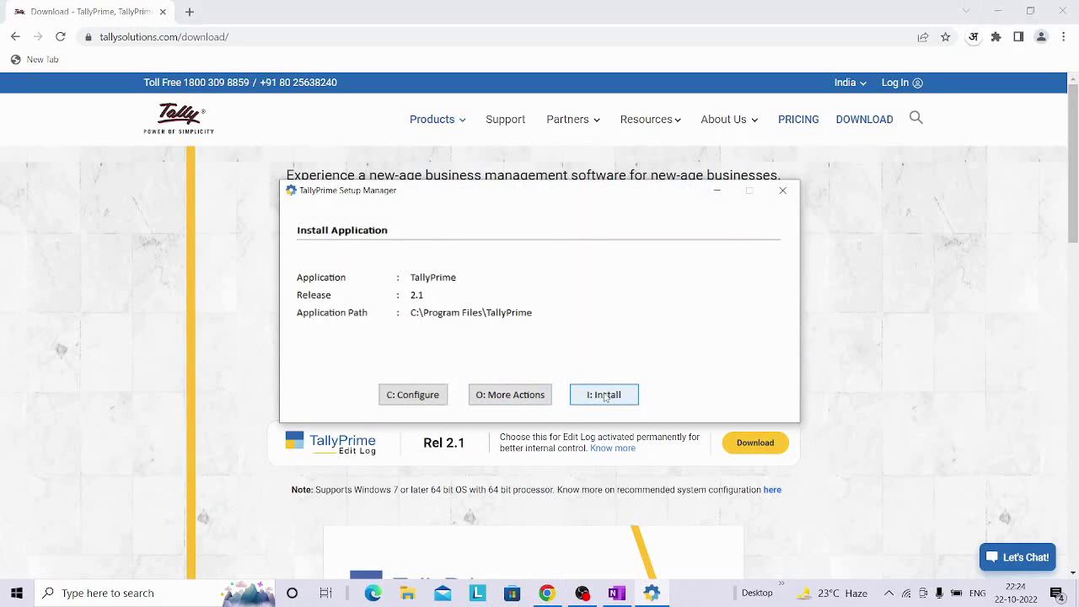
click(617, 397)
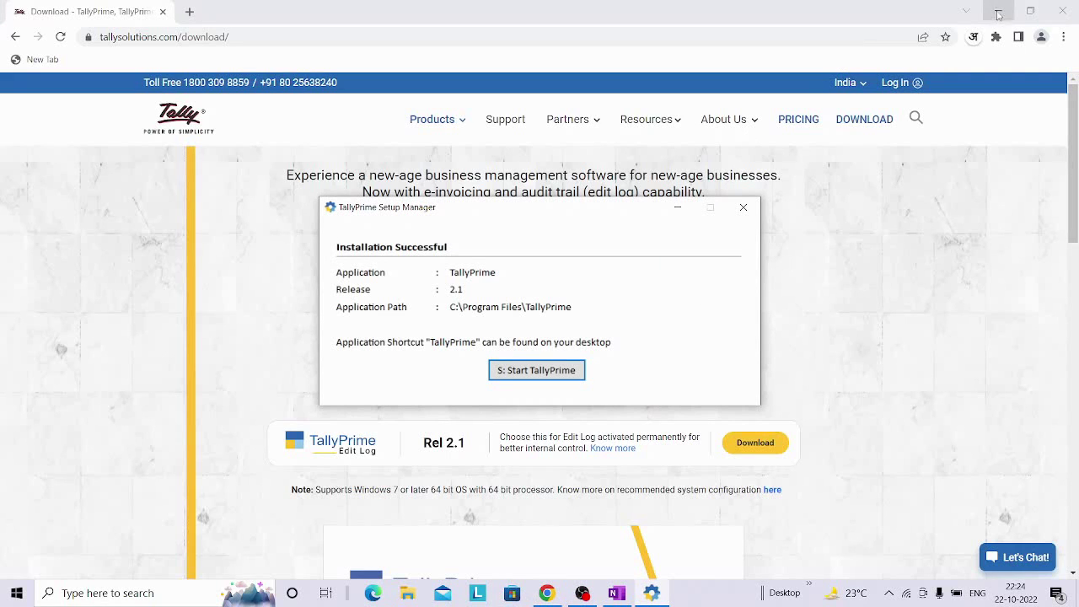
Start the installed TallyPrime with the default startup settings in the free Educational mode.
click(998, 11)
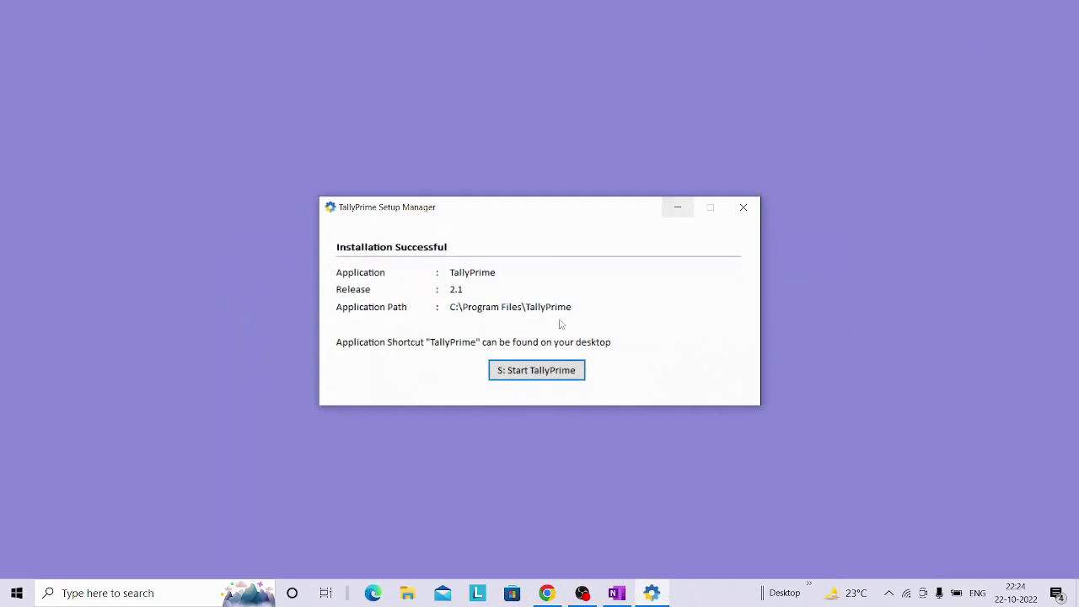
click(537, 373)
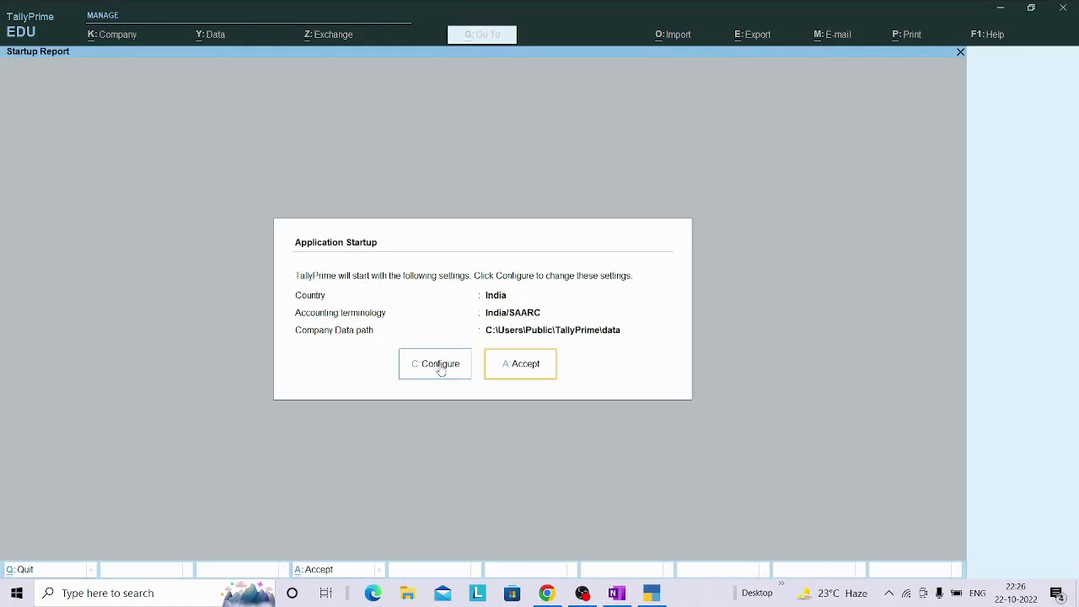
click(525, 366)
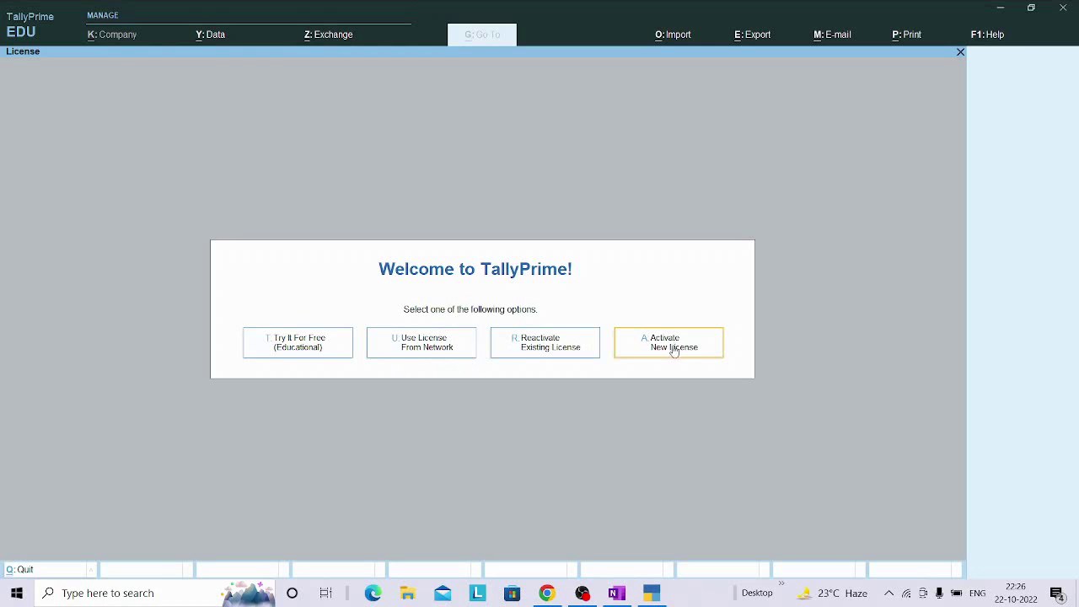
click(300, 344)
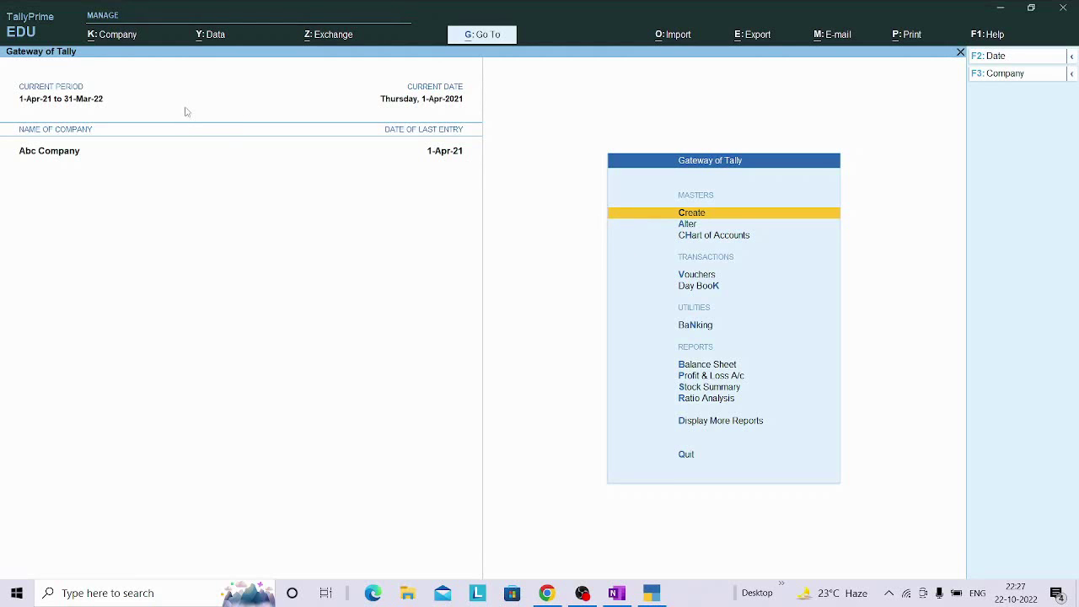
Shut the currently loaded Abc Company.
click(125, 40)
click(116, 108)
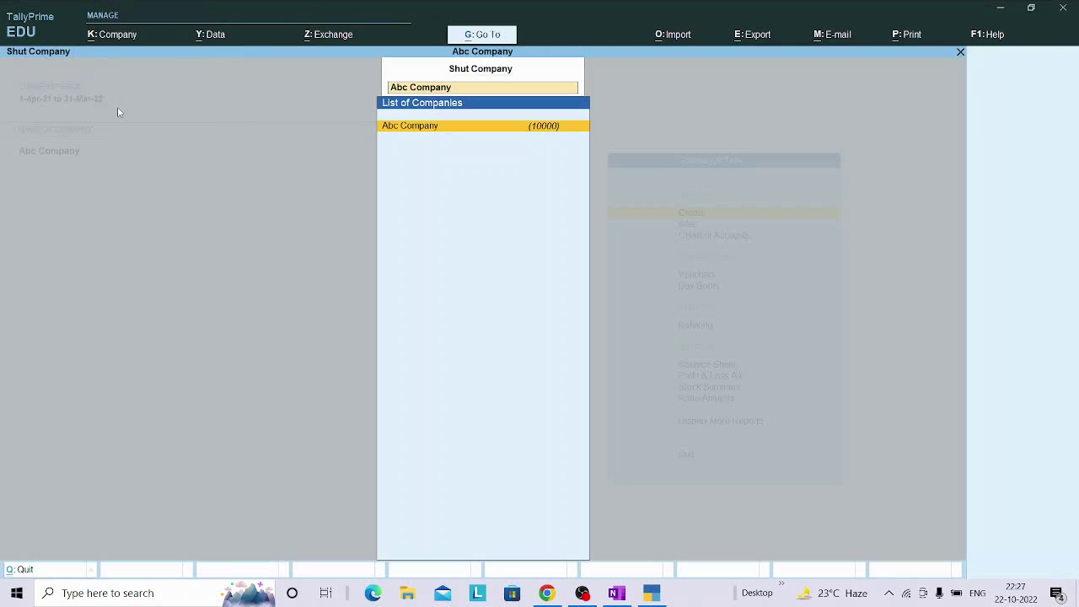
click(396, 126)
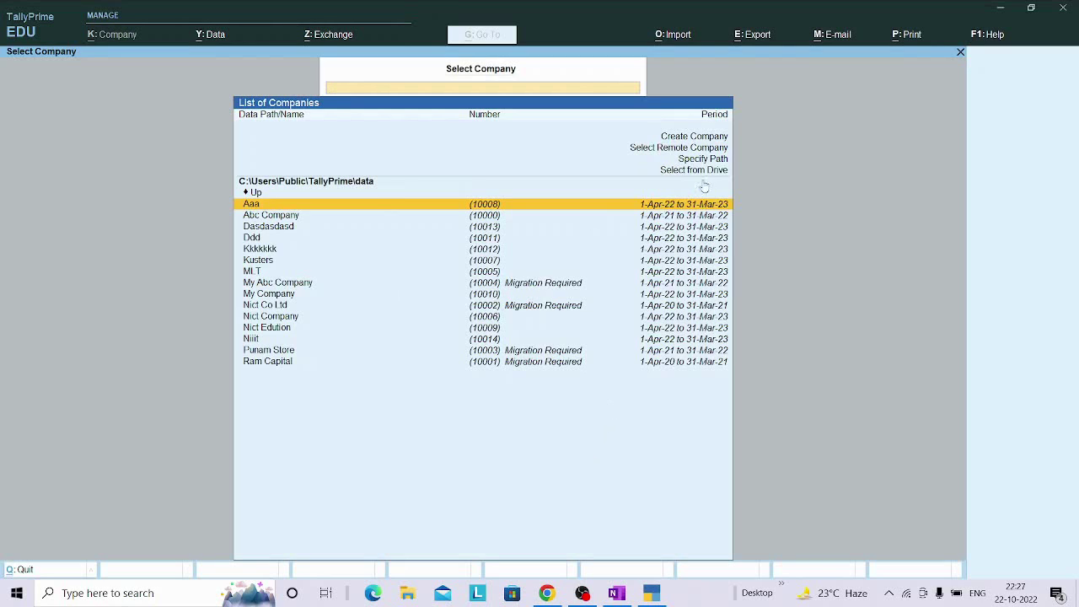
Open the form for creating a new company from the list of companies.
key(Up)
key(Up)
key(Up)
key(Up)
key(Up)
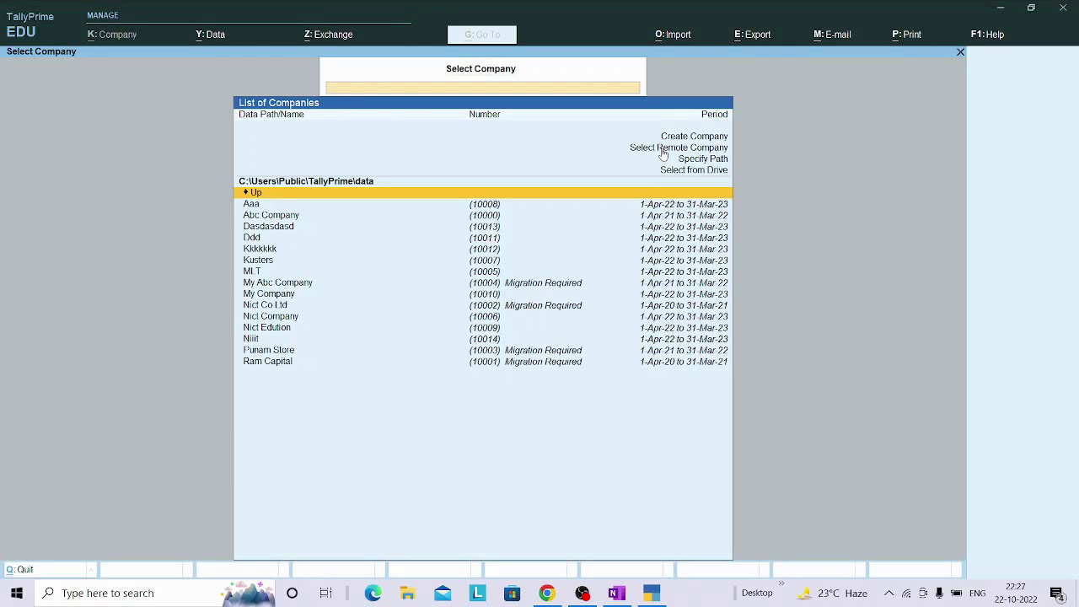
key(Up)
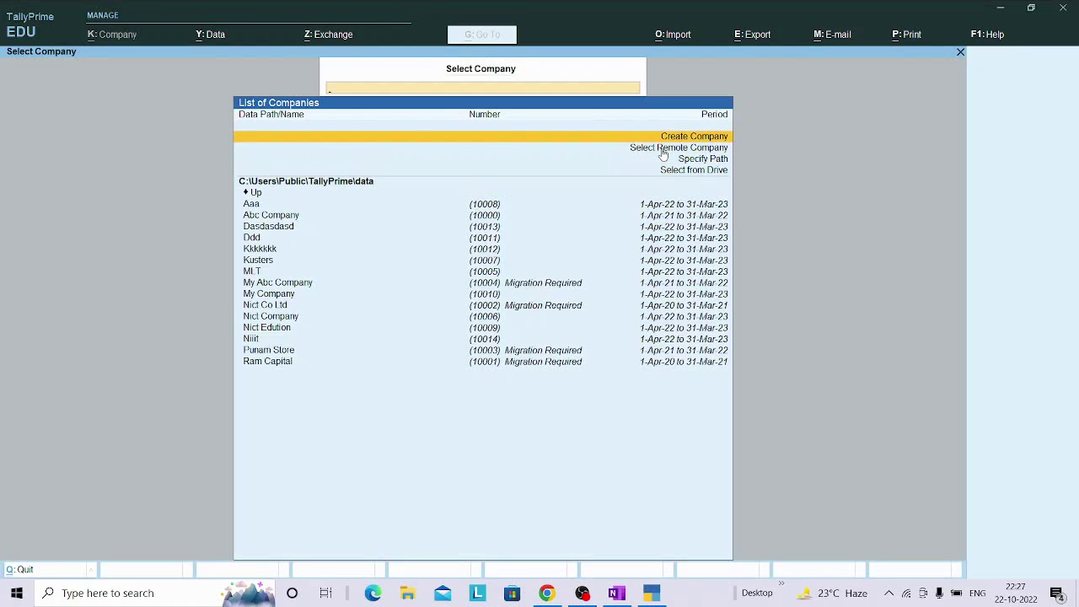
click(662, 149)
key(Return)
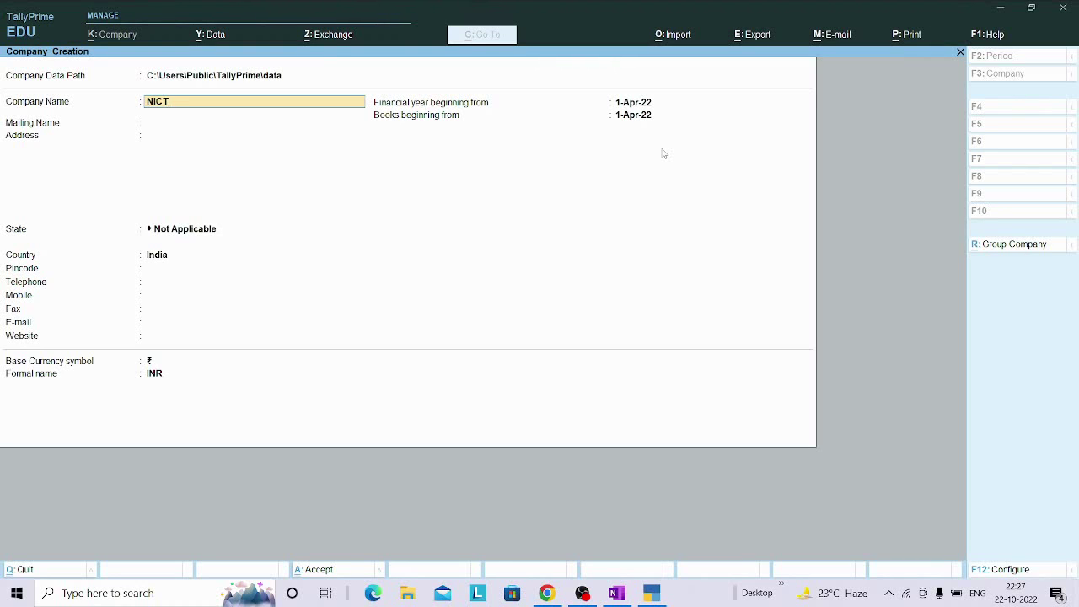
Enter NICT as company and mailing name, fill in the company's address, and set the state to Odisha.
key(Return)
key(Return)
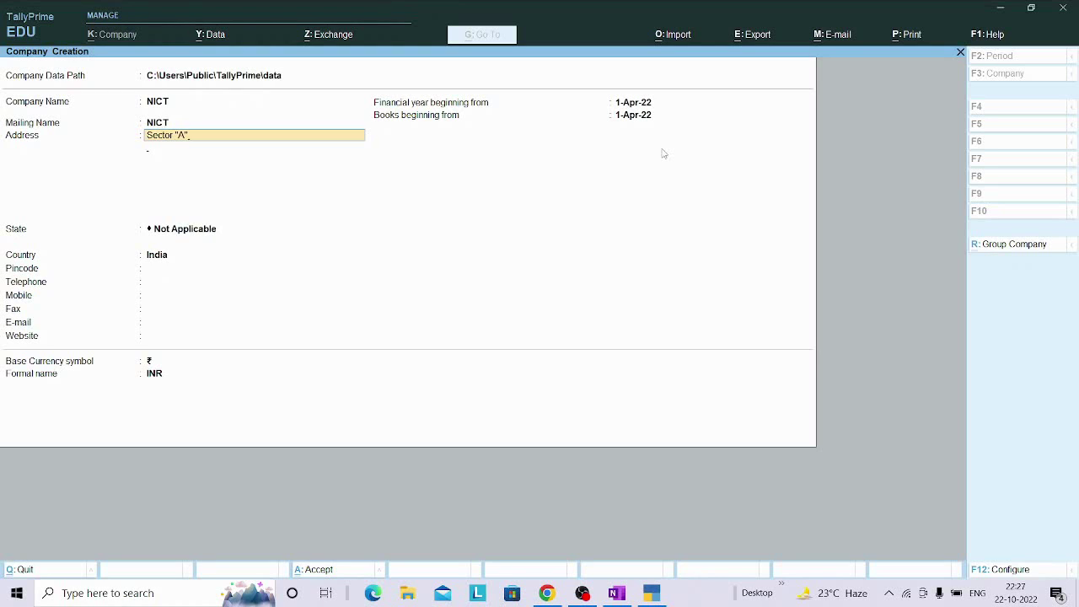
key(Return)
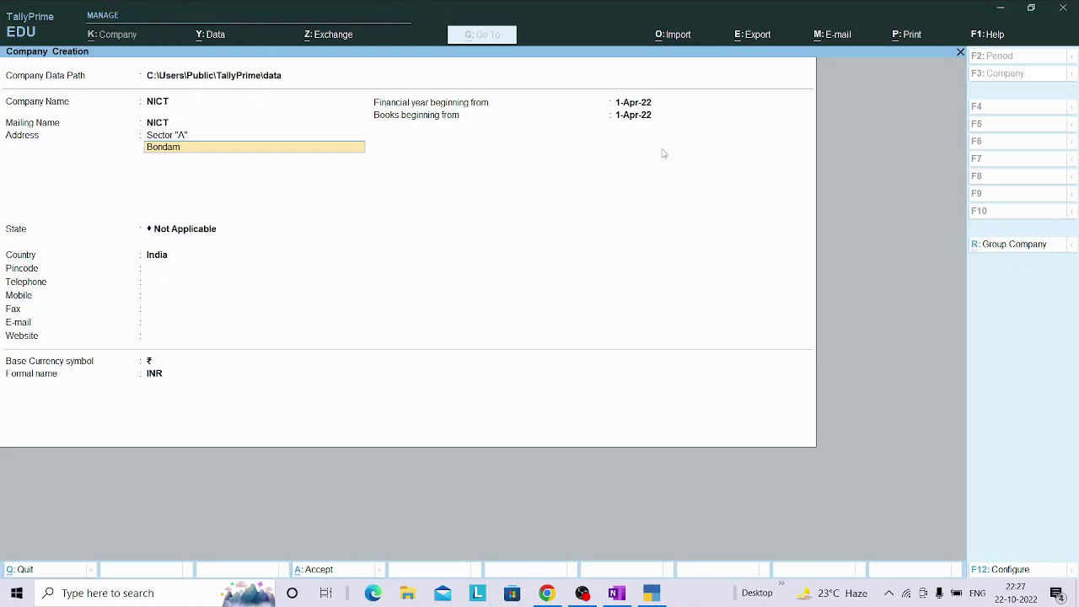
text(Bondamunda)
key(Return)
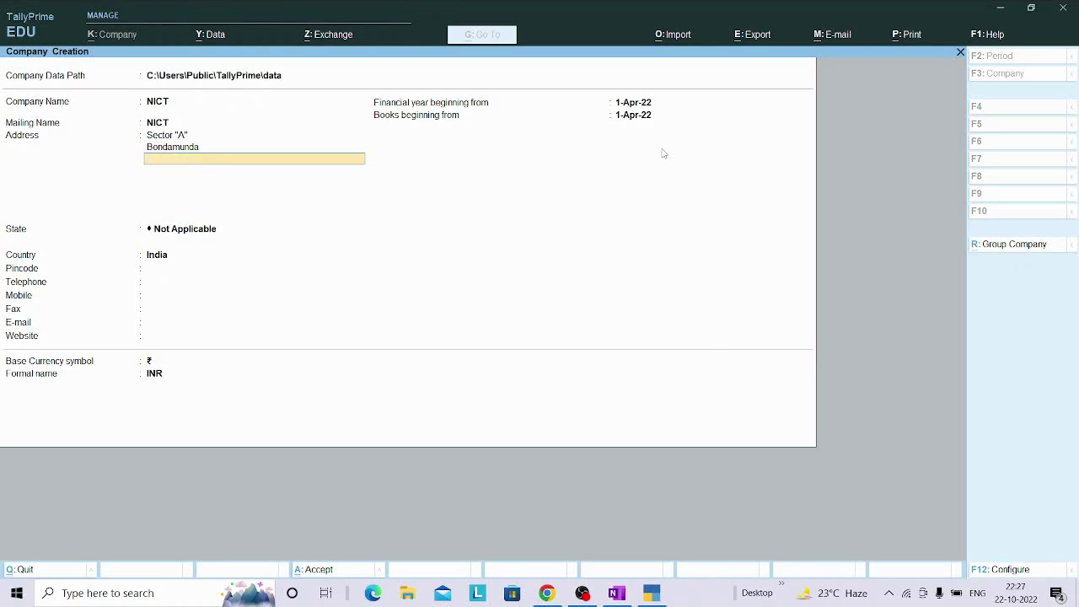
key(Return)
text(O)
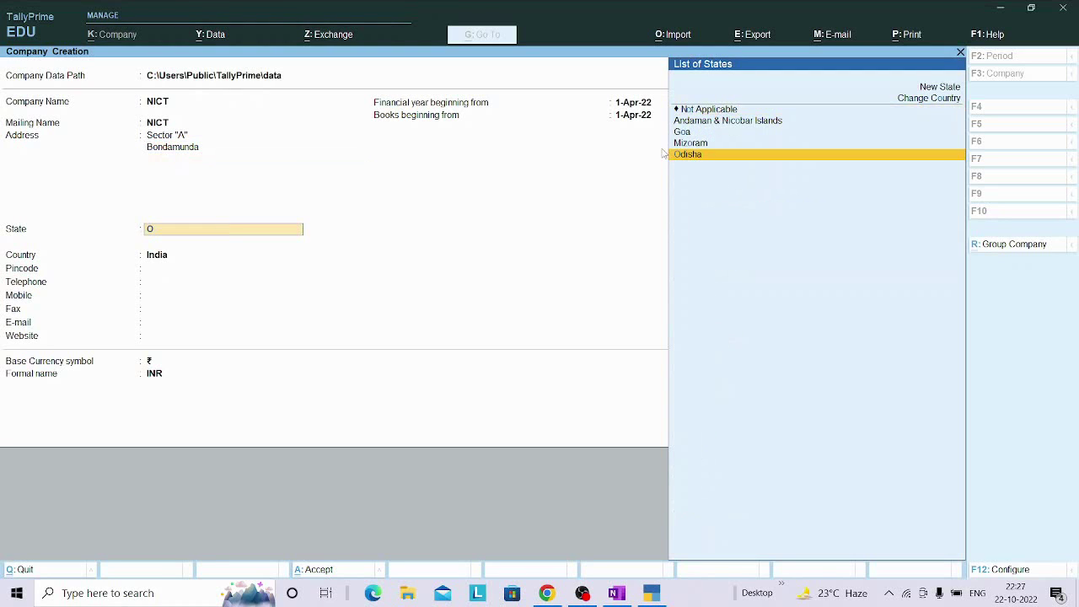
key(Return)
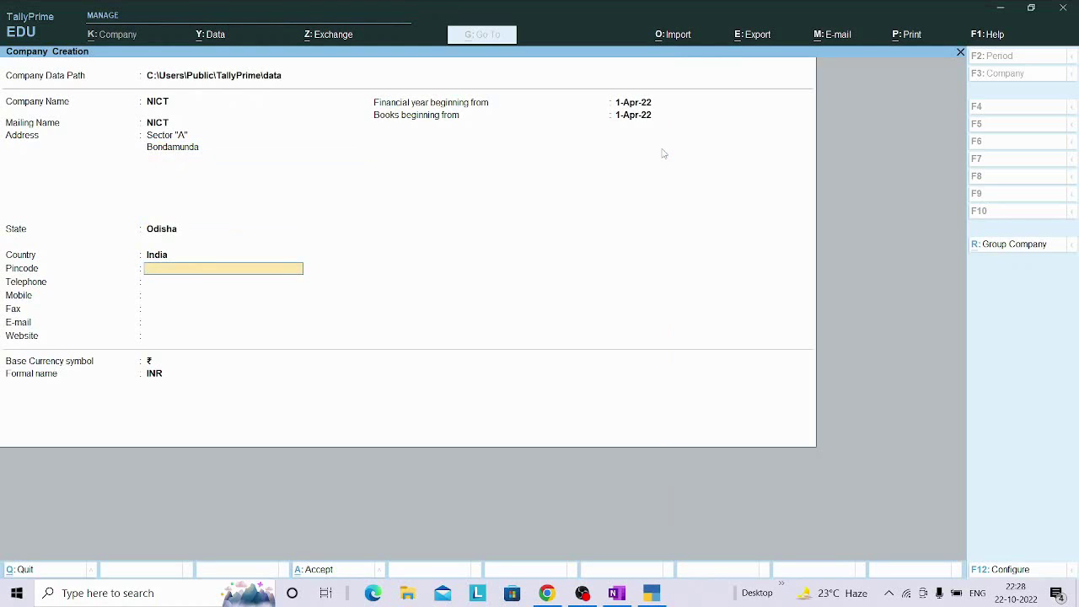
Fill in the company's pincode, telephone, mobile and fax numbers.
text(54454)
key(Return)
text(45454)
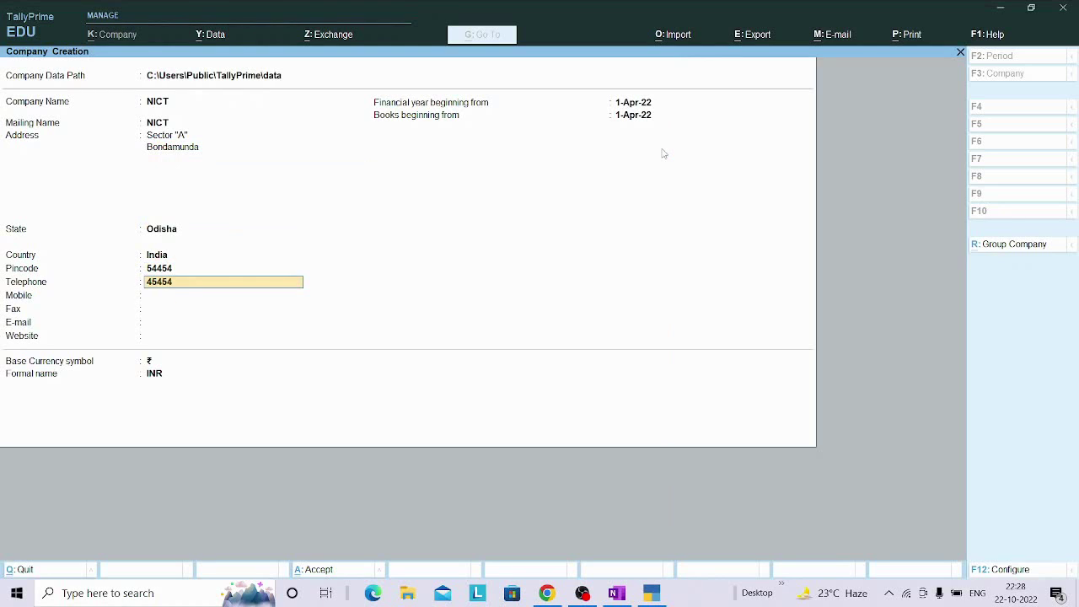
key(Return)
text(4545)
key(Return)
text(5454)
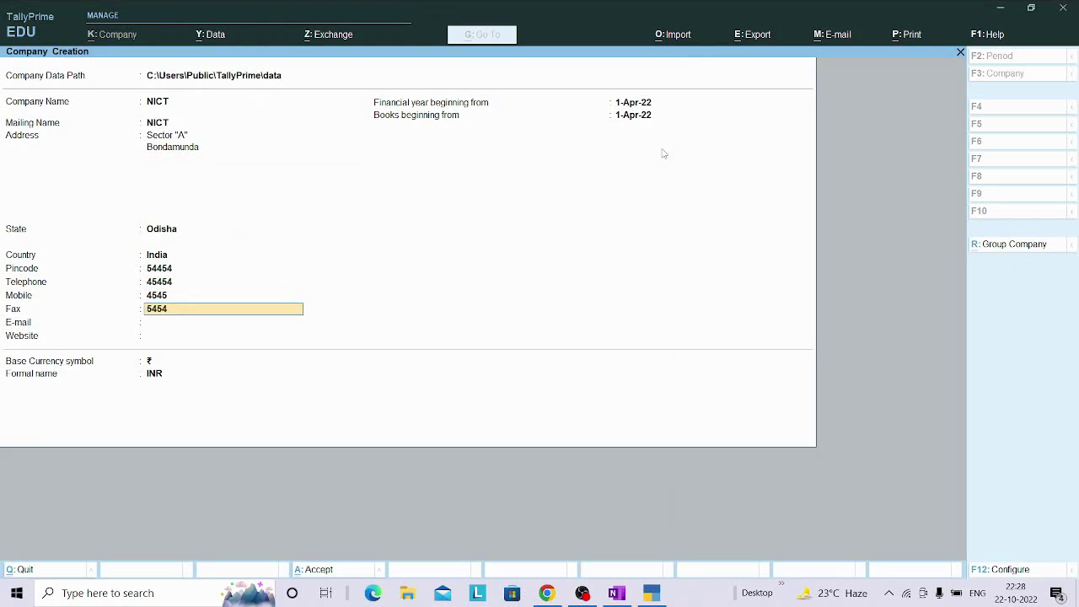
key(Return)
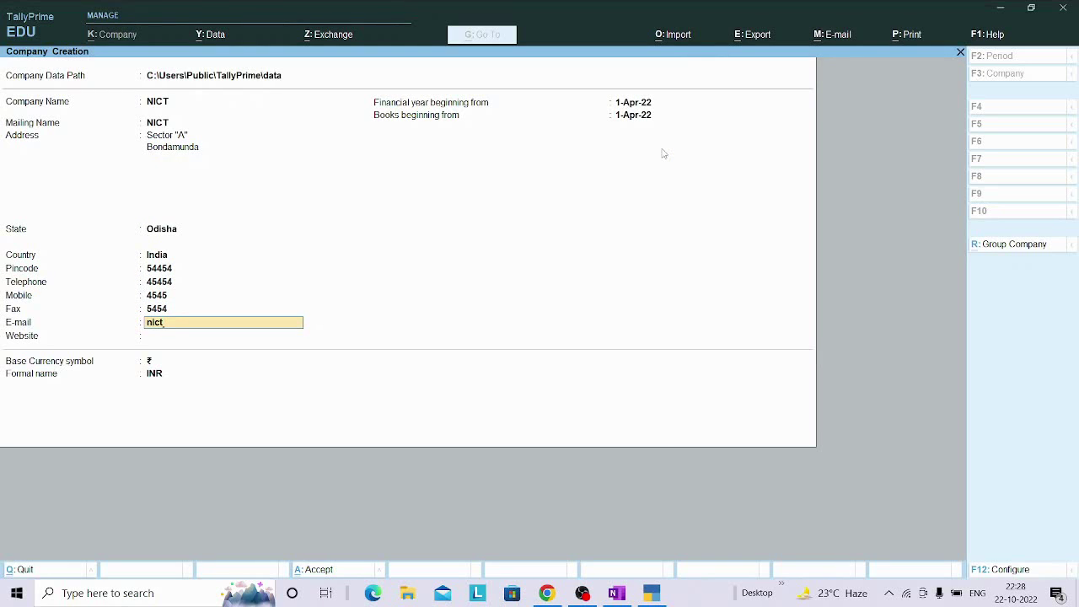
text(nict@fff.com)
key(Return)
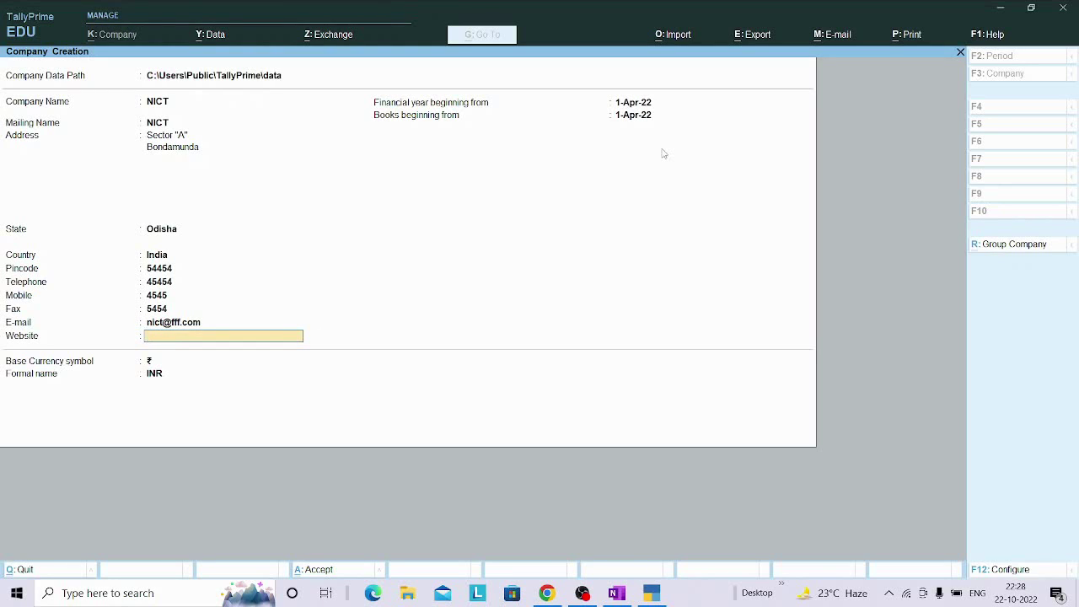
text(www.ssssss.in)
key(Return)
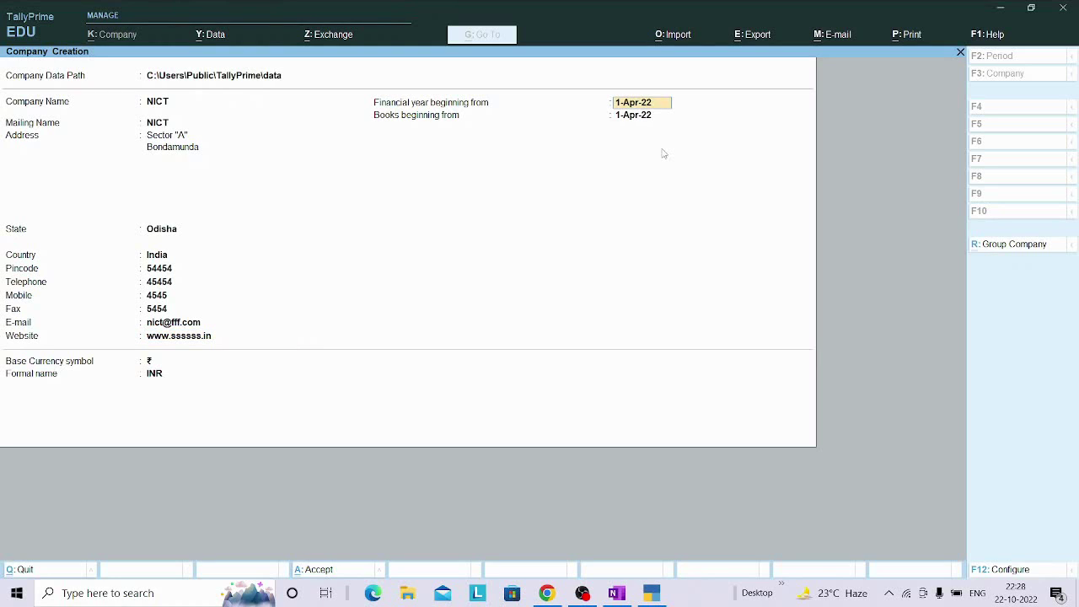
Keep 1-Apr-22 as the start of the financial year, and switch to the Tally Prime page in OneNote.
key(Return)
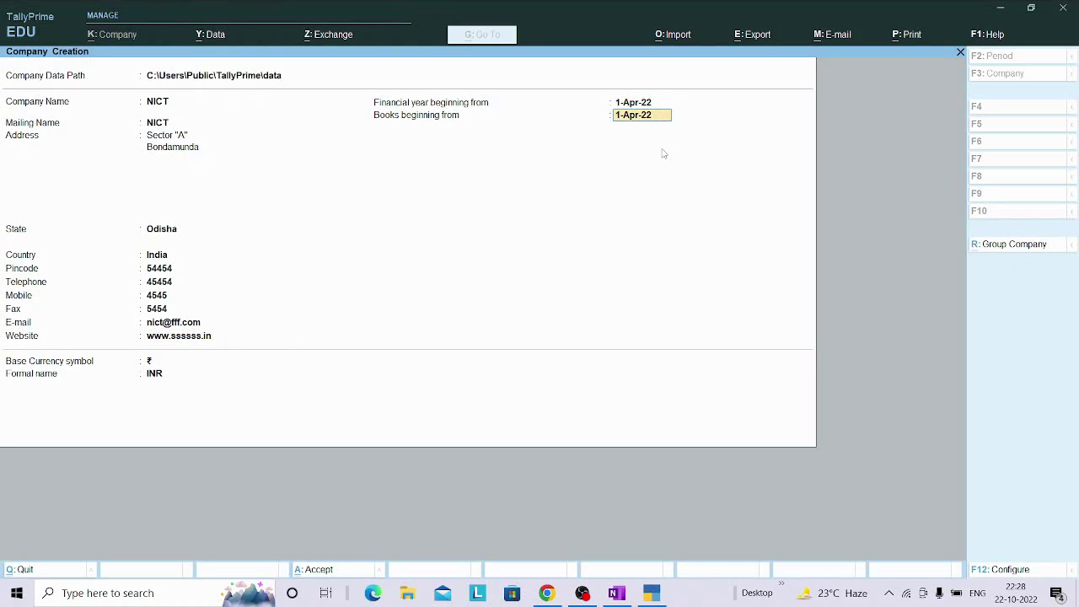
key(Up)
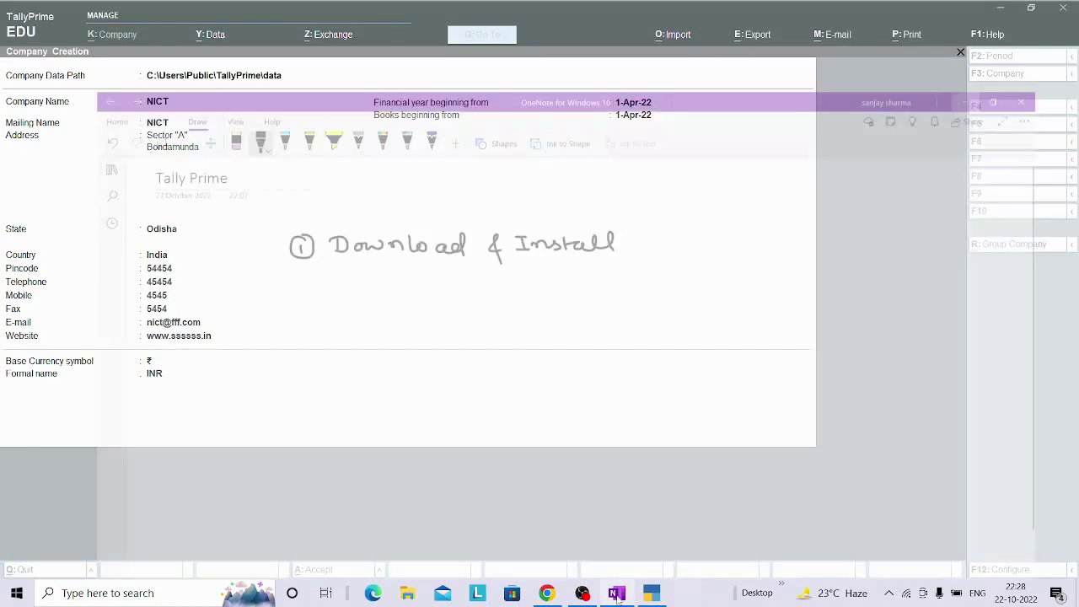
click(616, 593)
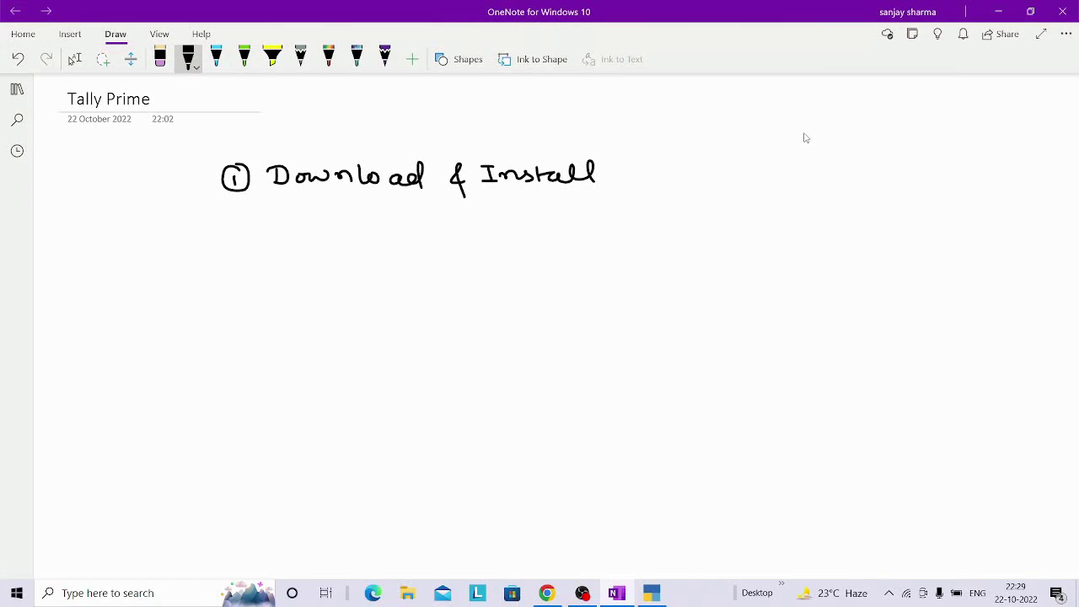
Handwrite "1 Apr – 31 March" on the page, and accept 1-Apr-22 as the financial year start in TallyPrime.
mouse_move(786, 121)
mouse_down()
mouse_move(809, 140)
mouse_move(841, 128)
mouse_up()
mouse_move(848, 126)
mouse_down()
mouse_move(855, 137)
mouse_move(895, 127)
mouse_move(920, 132)
mouse_move(914, 140)
mouse_move(1025, 139)
mouse_up()
click(998, 11)
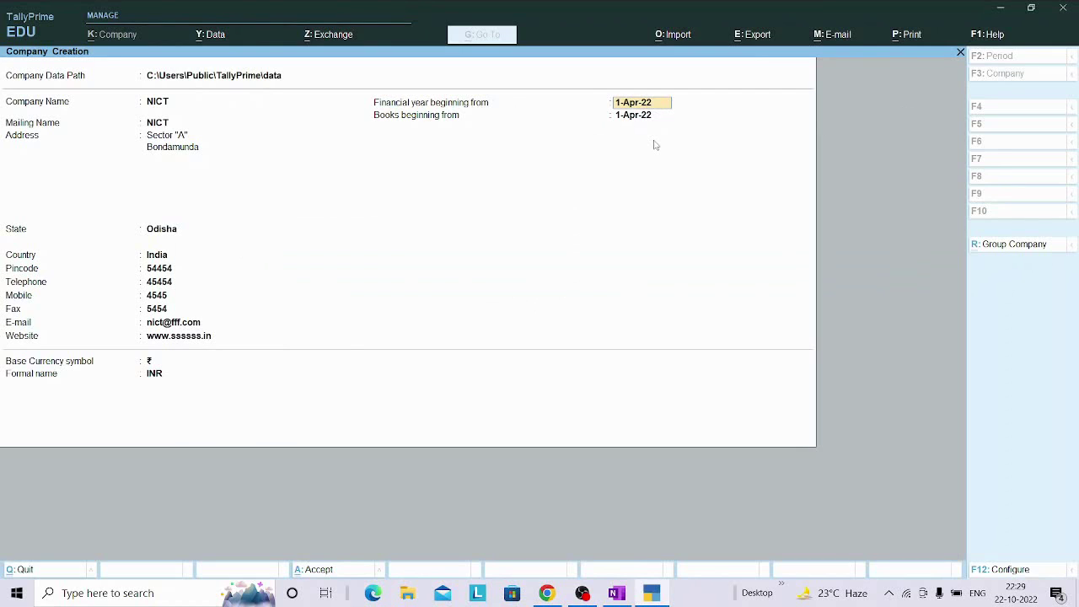
key(Return)
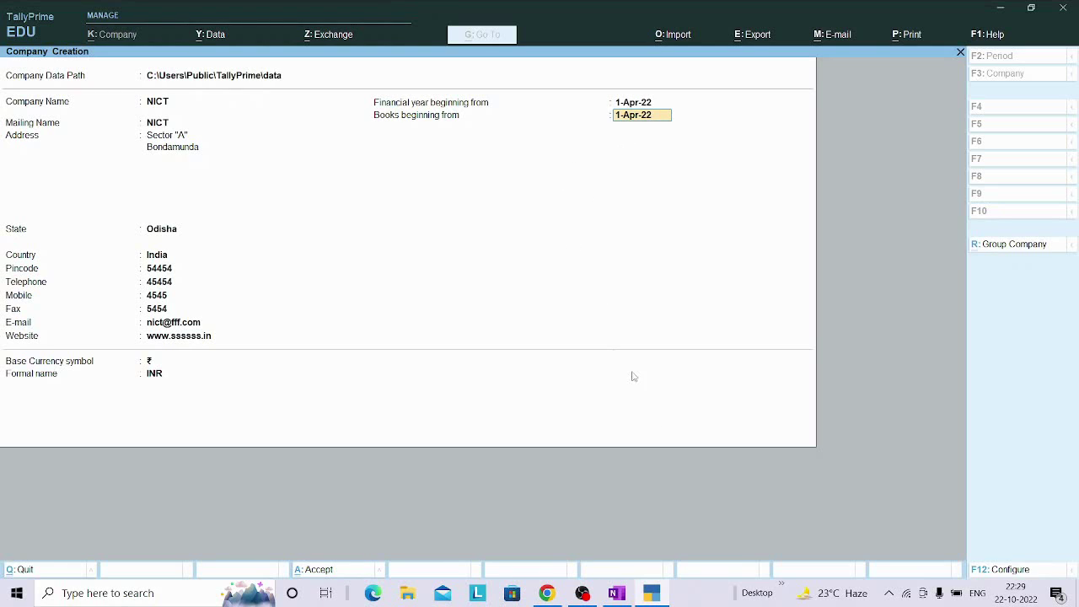
Switch to the OneNote page and handwrite "Educational" in black below the "1 Apr – 31 March" note.
click(654, 593)
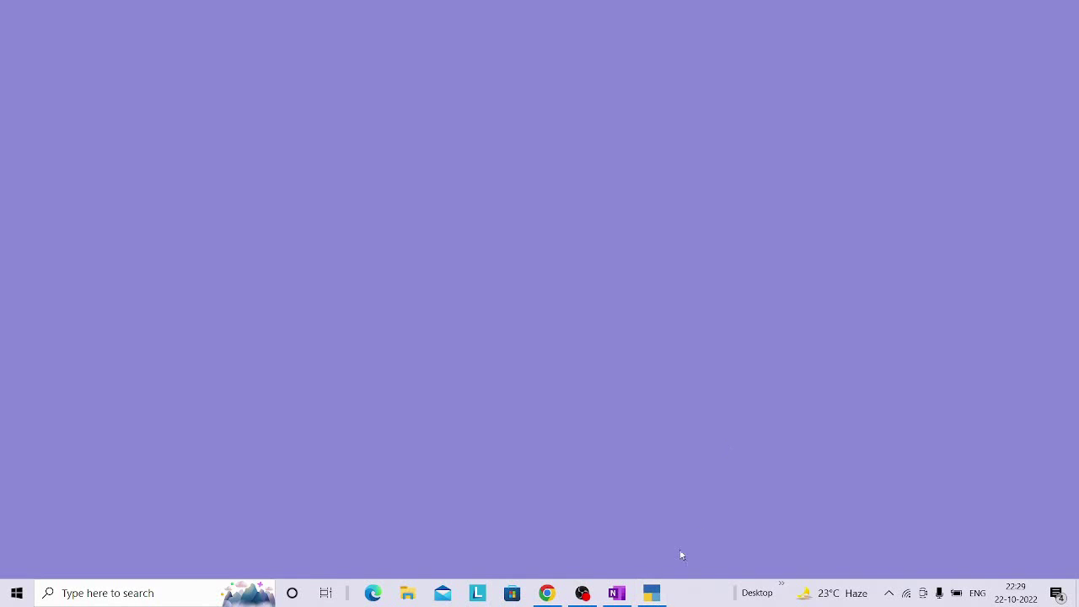
click(655, 589)
click(619, 593)
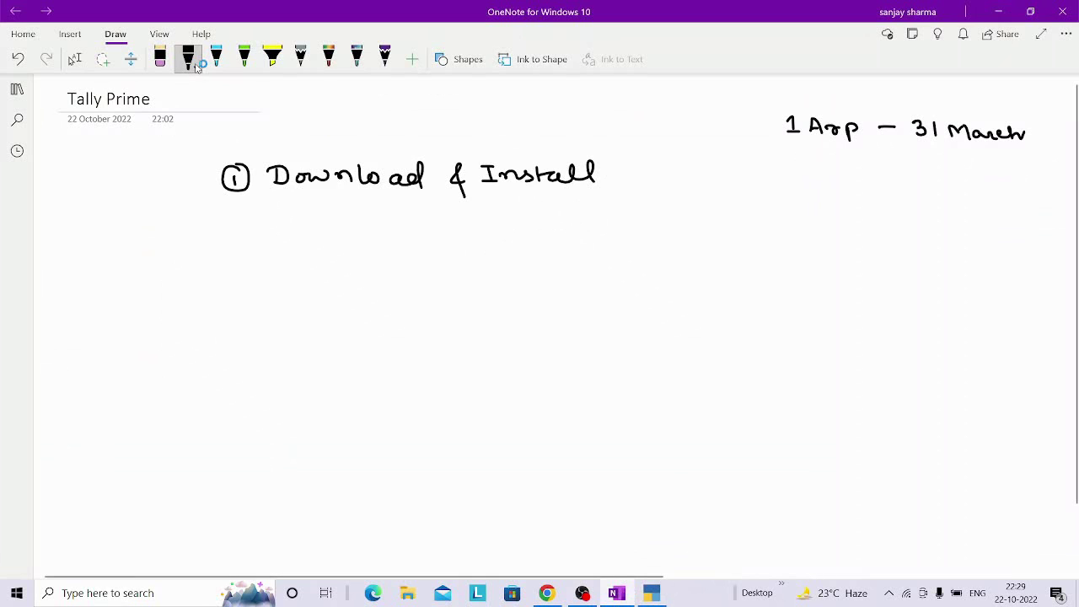
click(195, 66)
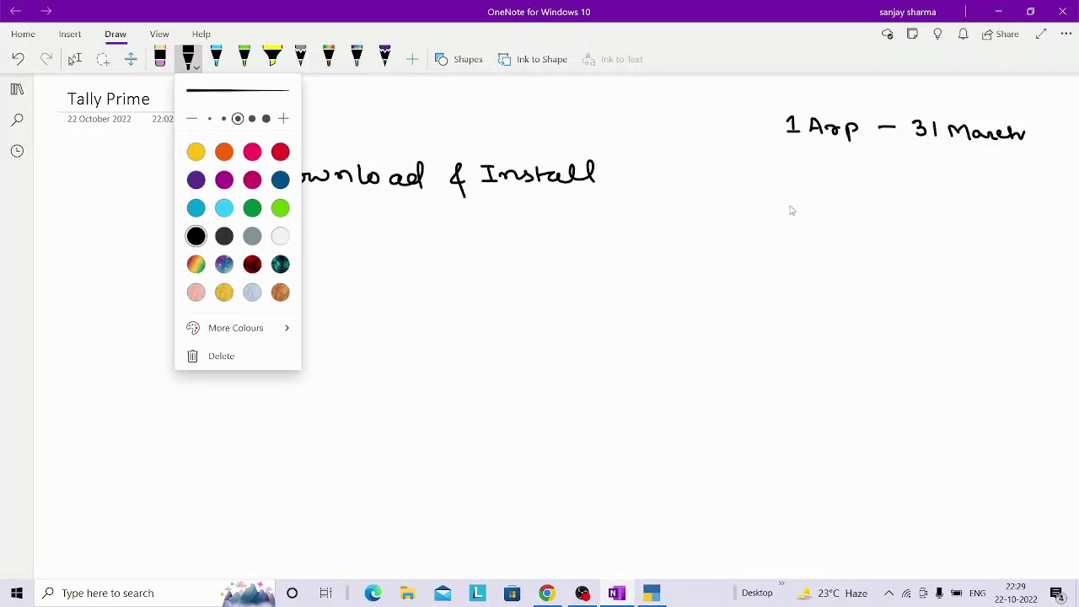
click(791, 210)
mouse_move(776, 180)
mouse_down()
mouse_move(776, 205)
mouse_move(792, 205)
mouse_move(789, 181)
mouse_up()
mouse_move(776, 193)
mouse_down()
mouse_move(804, 190)
mouse_move(818, 204)
mouse_move(841, 200)
mouse_move(871, 214)
mouse_move(881, 200)
mouse_move(886, 211)
mouse_move(889, 203)
mouse_move(961, 214)
mouse_up()
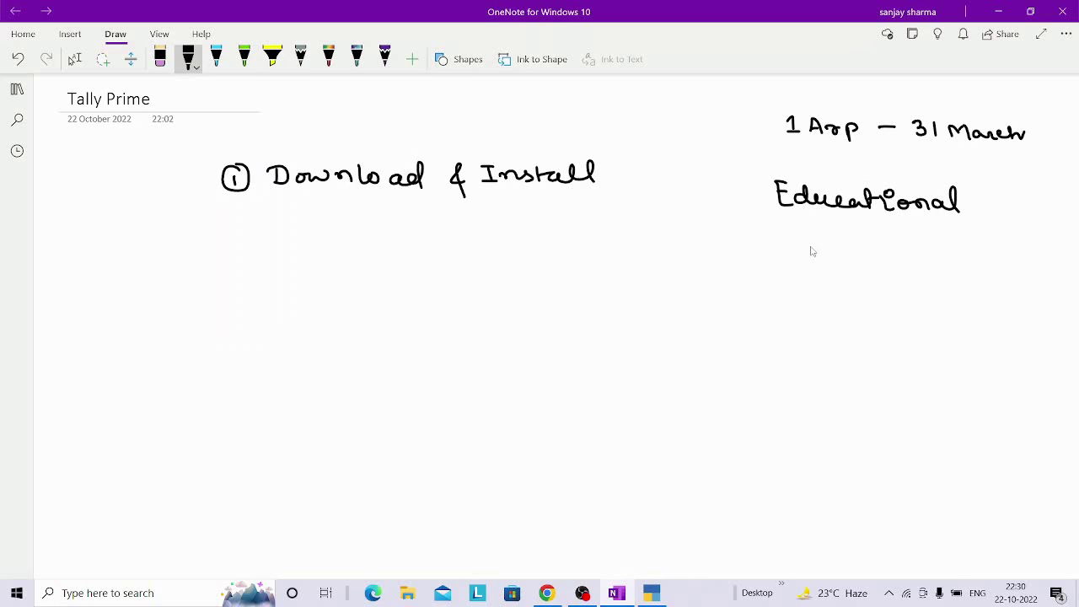
Handwrite "1, 2, 31" below the word "Educational" and underline each of the three numbers.
mouse_move(798, 245)
mouse_down()
mouse_move(831, 262)
mouse_move(889, 263)
mouse_up()
click(884, 253)
mouse_move(910, 249)
mouse_down()
mouse_move(913, 262)
mouse_move(933, 264)
mouse_up()
drag(789, 269, 939, 273)
drag(790, 271, 814, 272)
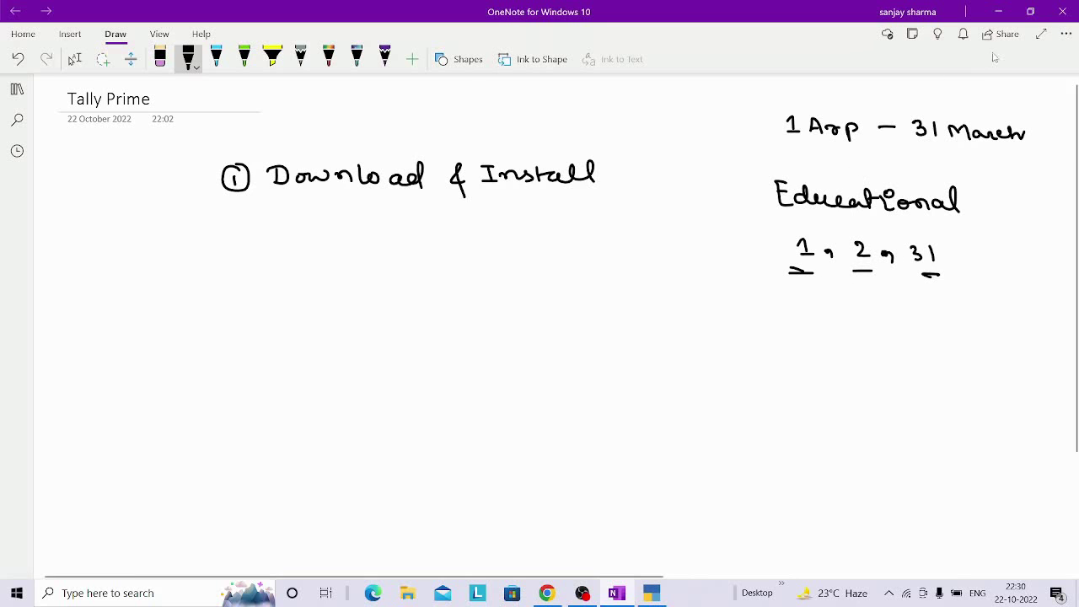
Switch back to TallyPrime, keep books beginning from 1-Apr-22 with currency ₹ and INR, and create the company.
click(997, 11)
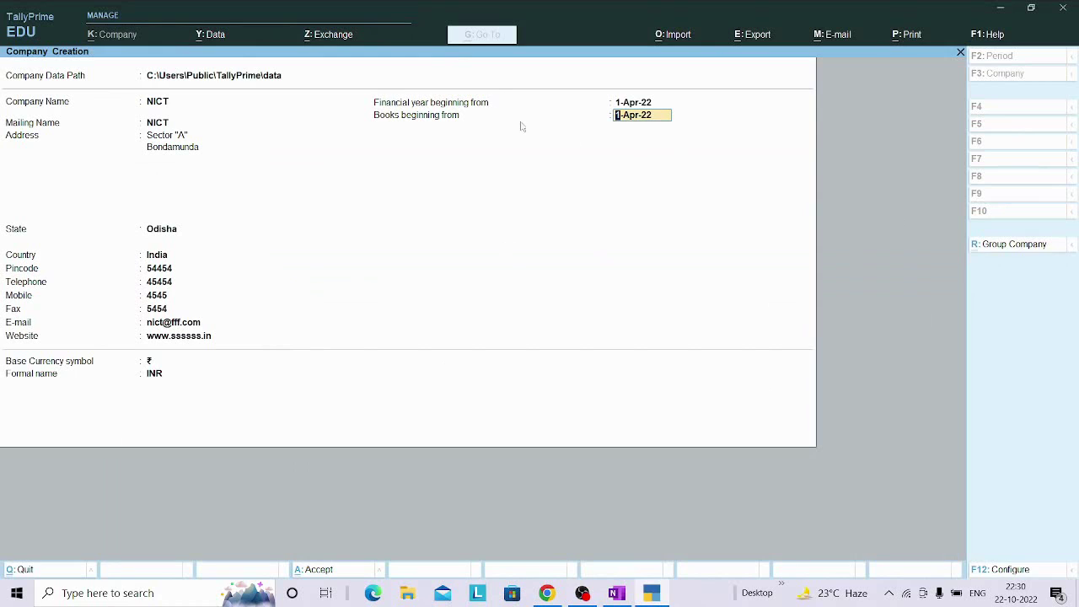
key(Return)
key(Return)
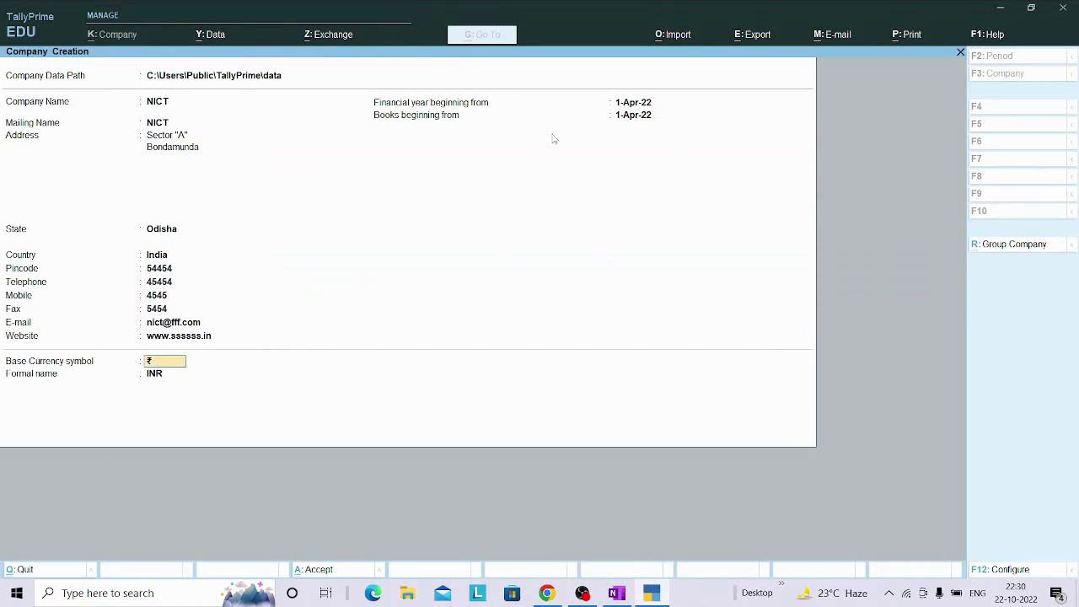
key(Return)
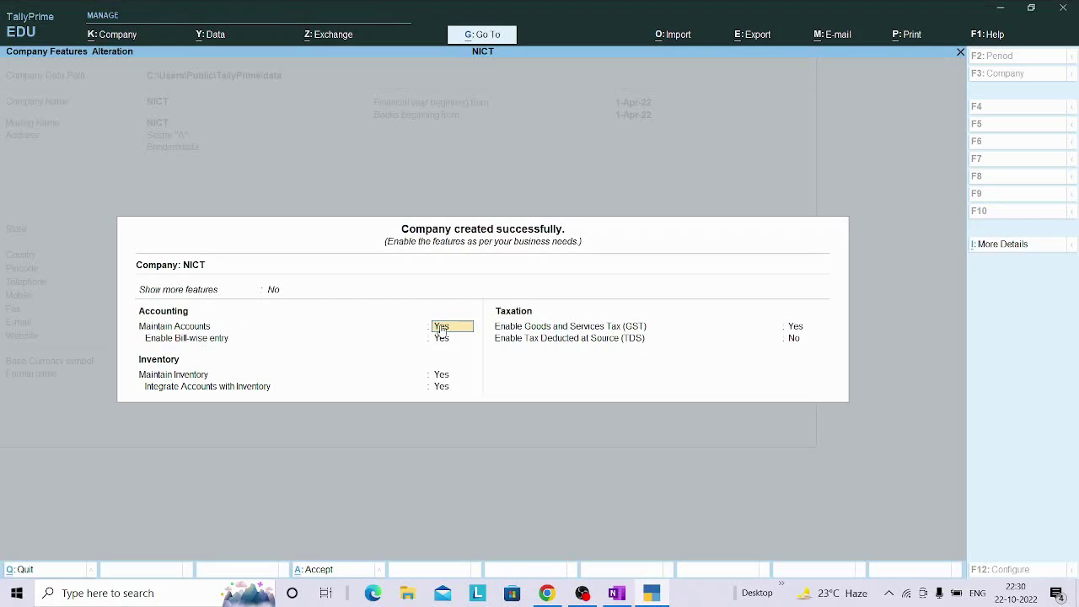
Set Bill-wise entry and GST to No, keep accounts and inventory at Yes and TDS at No, and save the company features.
key(Return)
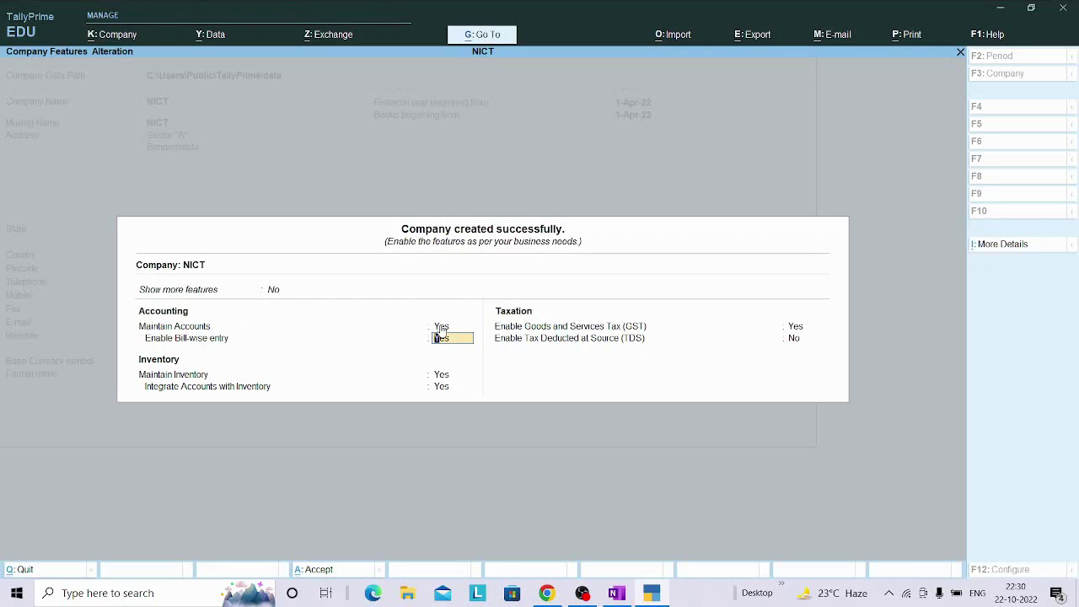
key(Return)
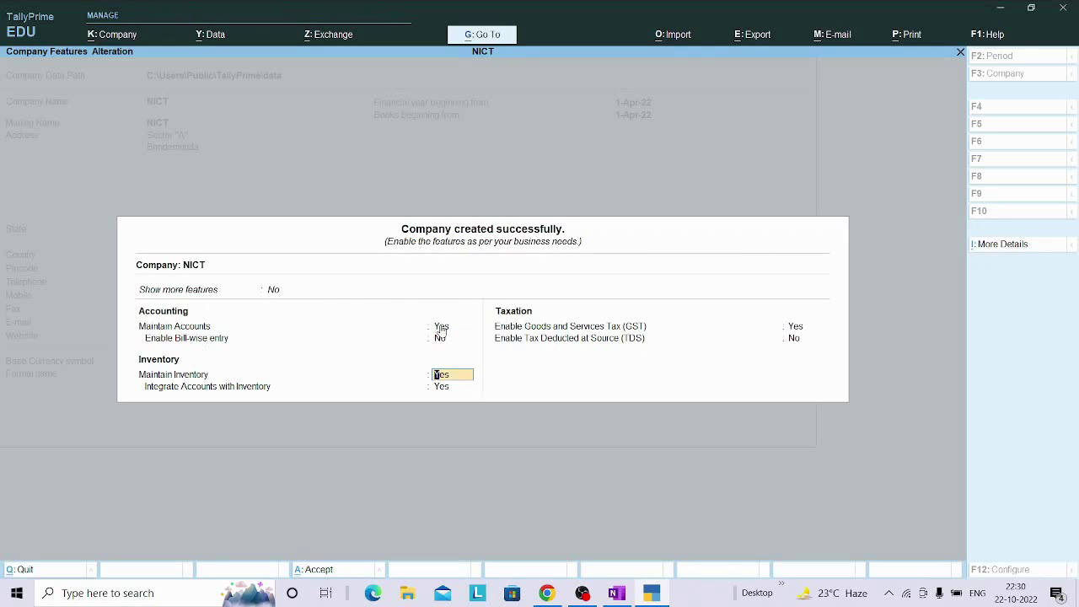
key(Return)
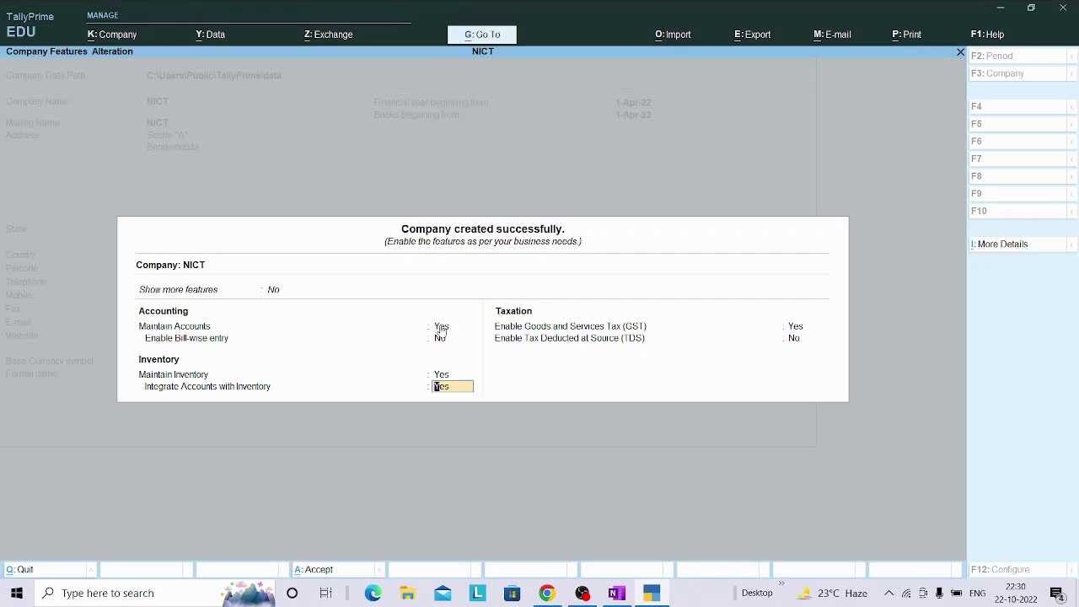
key(Return)
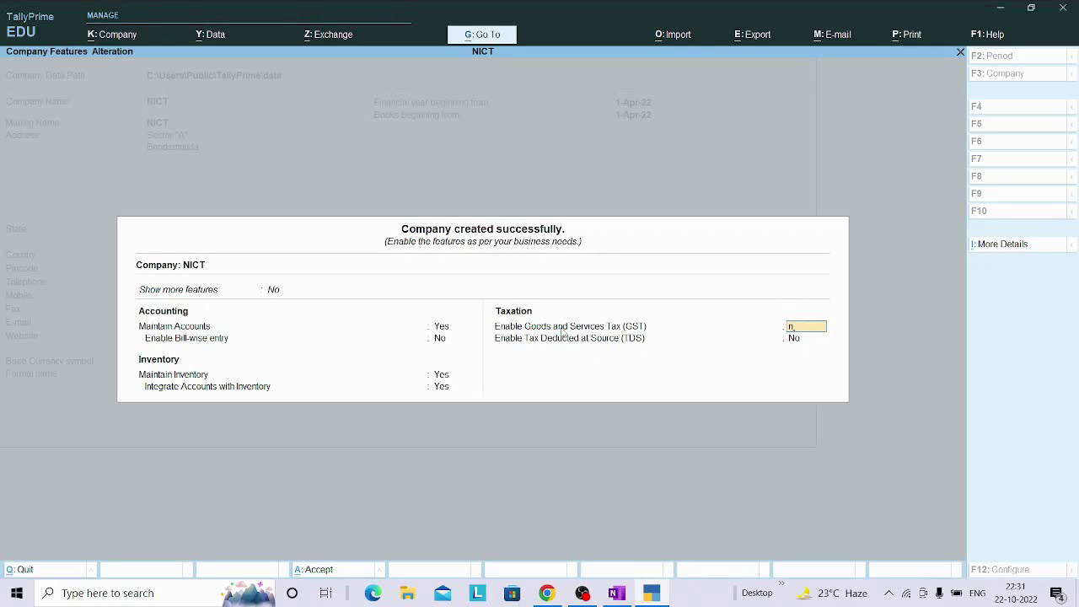
key(Return)
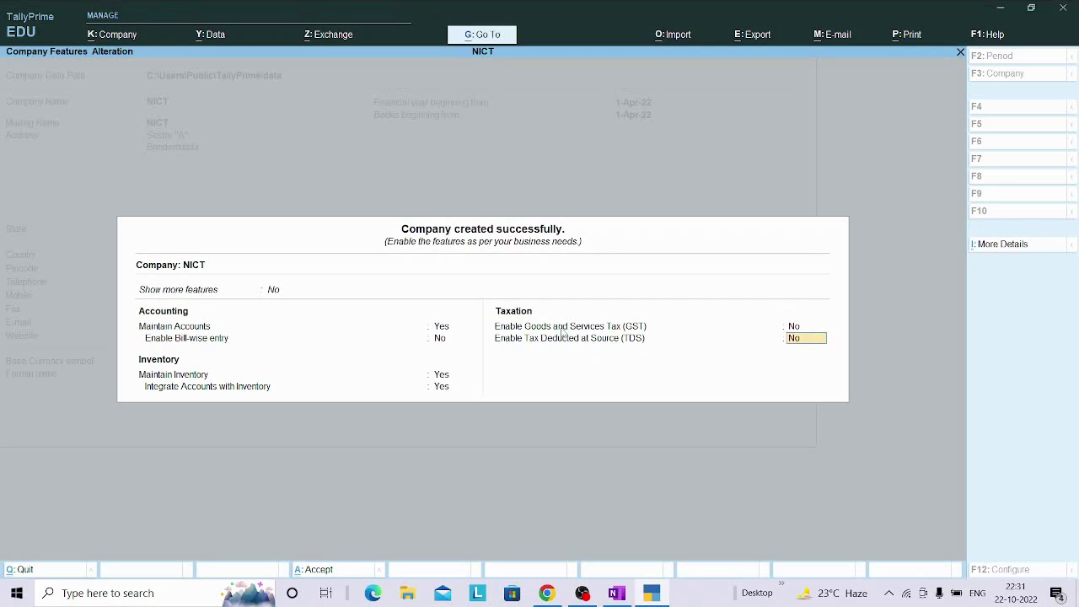
key(Return)
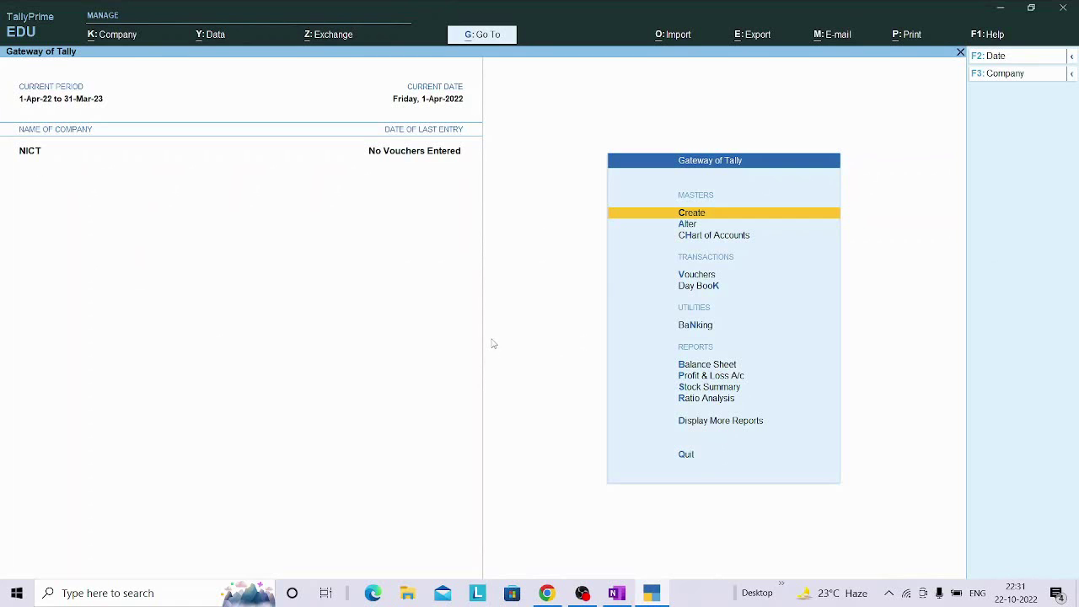
Switch to the OneNote page and handwrite "Gateway of tally" with "→ Company" below it, under the "Download & Install" note.
click(654, 595)
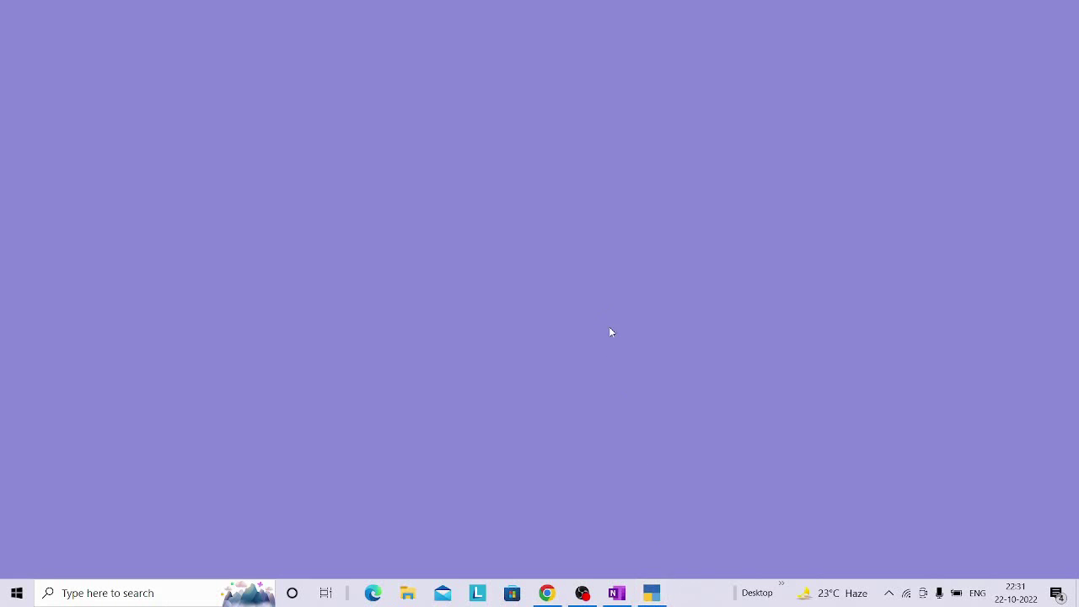
click(650, 594)
click(616, 593)
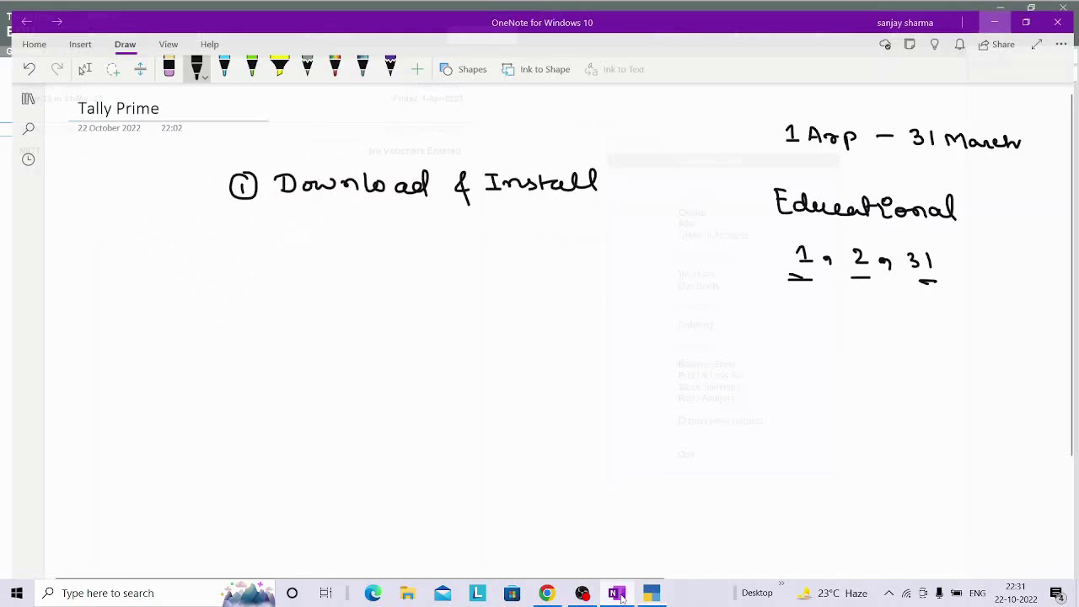
click(188, 57)
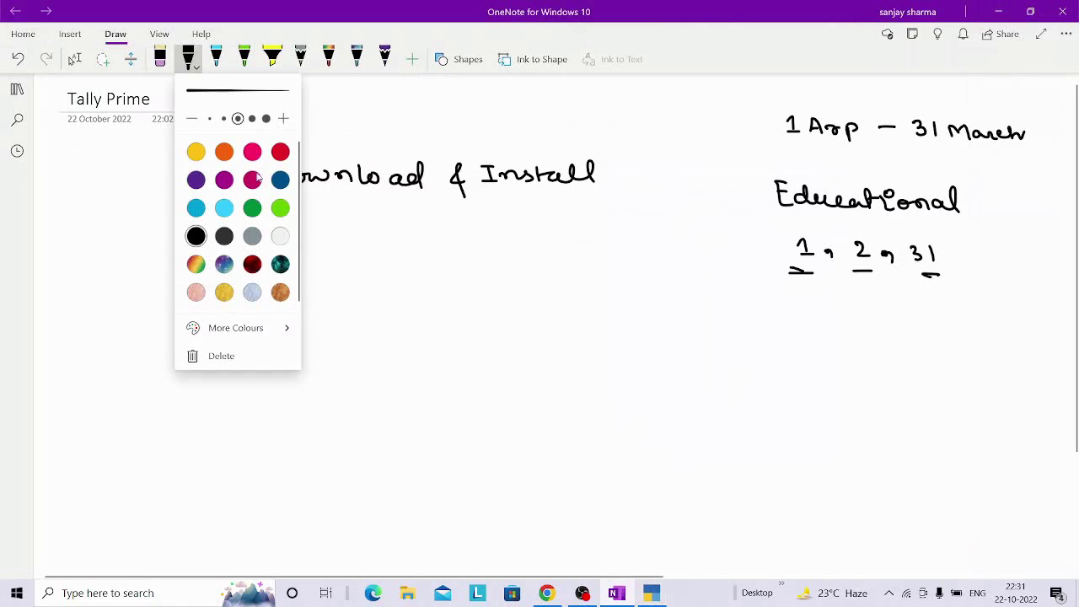
click(196, 236)
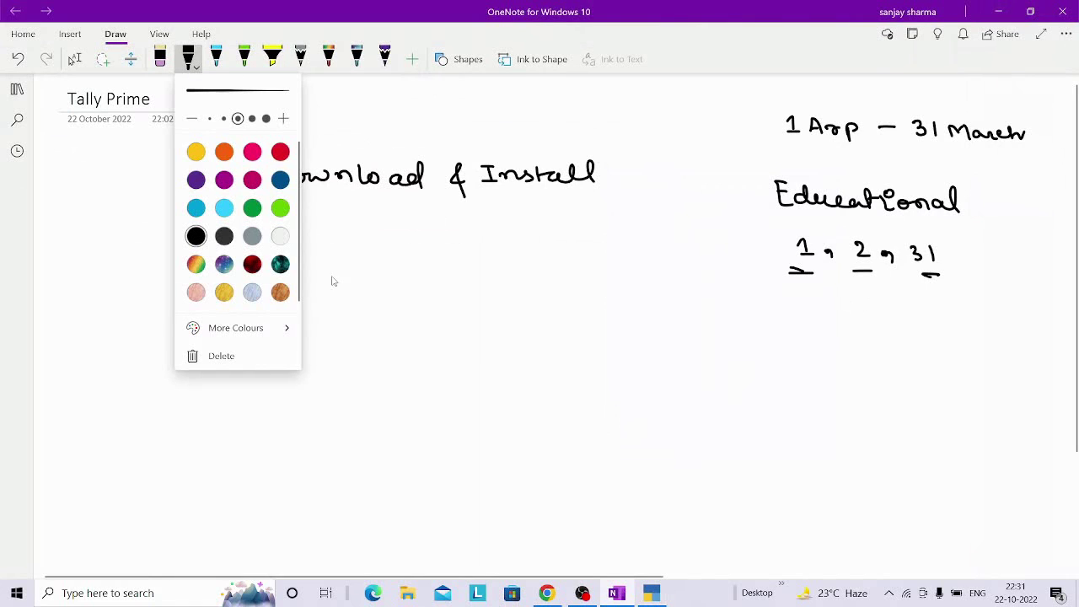
click(352, 217)
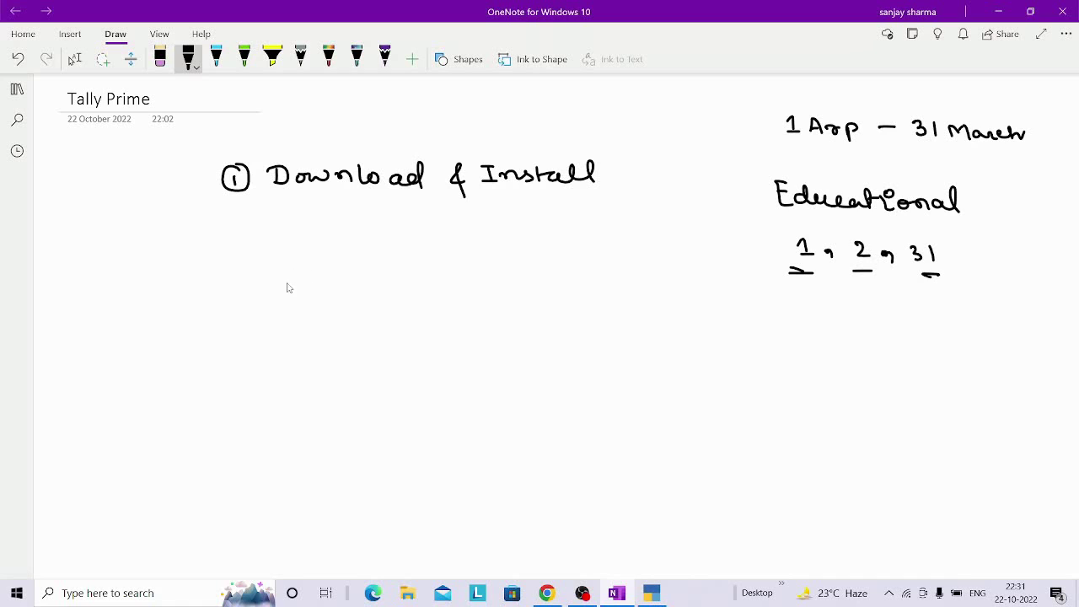
mouse_move(274, 286)
mouse_down()
mouse_move(279, 301)
mouse_move(305, 309)
mouse_move(373, 303)
mouse_move(375, 319)
mouse_move(408, 304)
mouse_move(468, 309)
mouse_move(477, 295)
mouse_move(507, 314)
mouse_up()
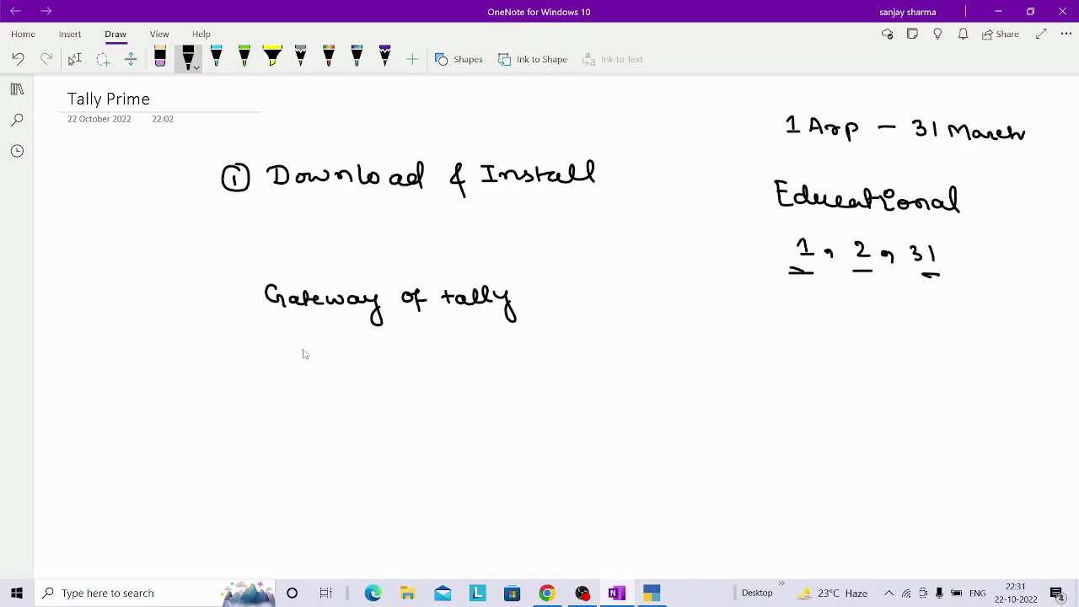
mouse_move(301, 349)
mouse_down()
mouse_move(326, 348)
mouse_move(317, 361)
mouse_move(386, 354)
mouse_move(407, 361)
mouse_move(406, 376)
mouse_move(414, 356)
mouse_move(456, 349)
mouse_move(461, 377)
mouse_up()
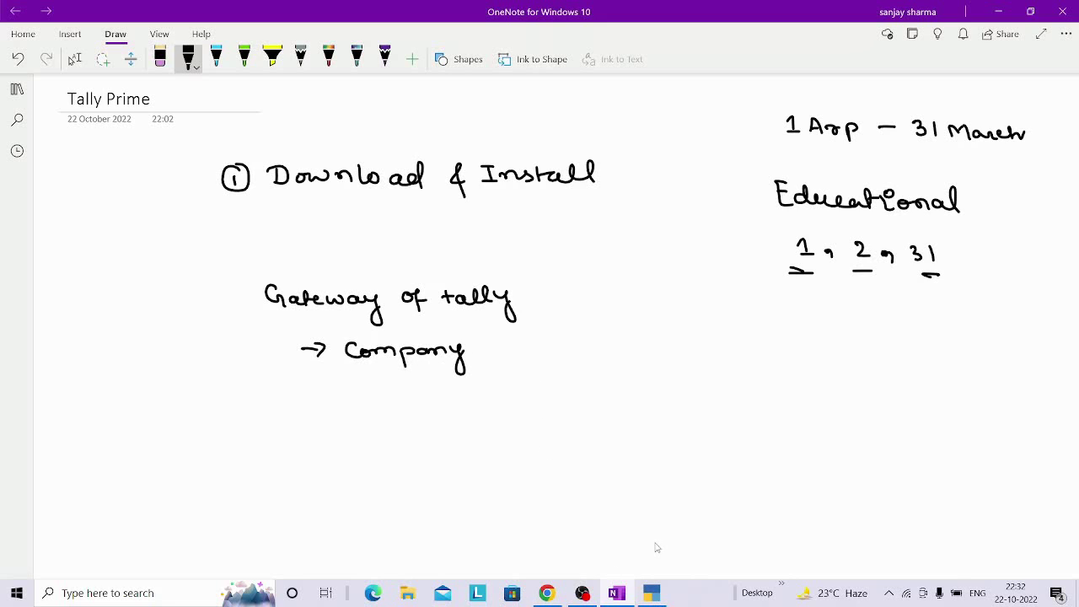
Search Windows for Epic Pen and launch it.
click(166, 594)
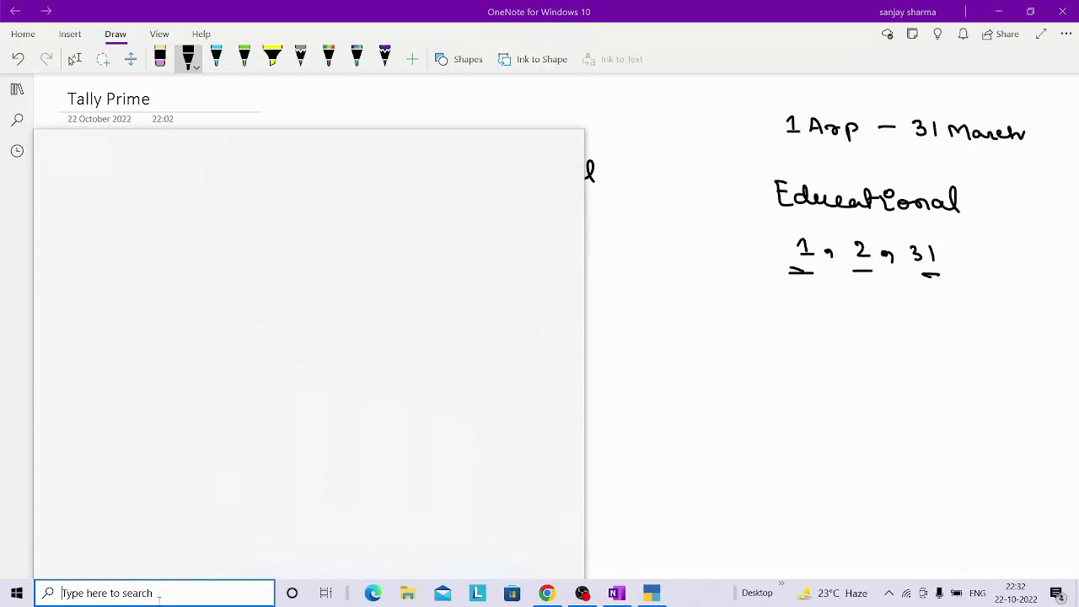
text(epi)
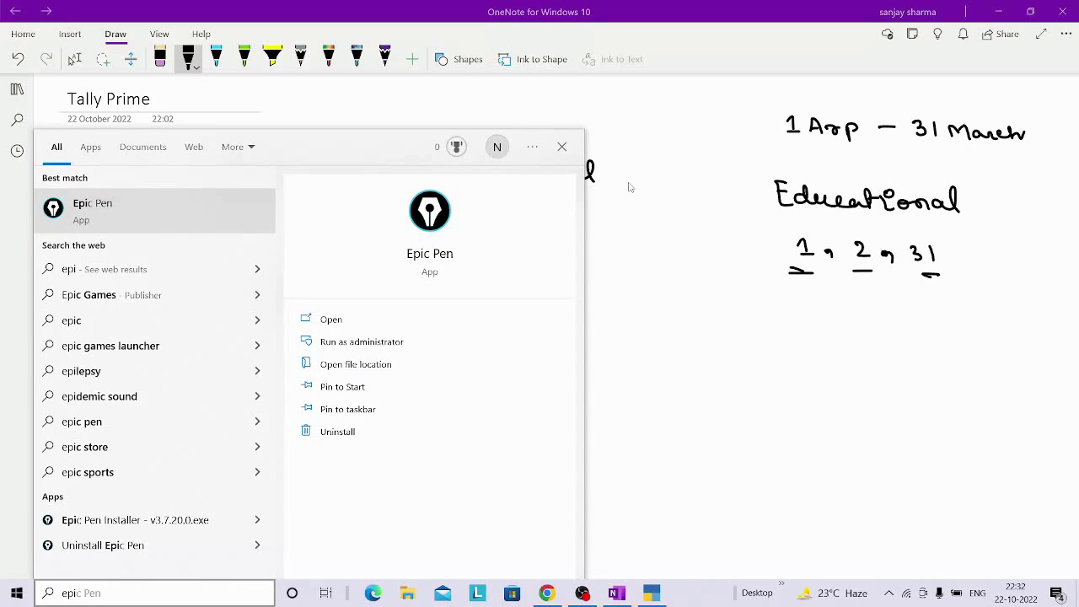
click(695, 194)
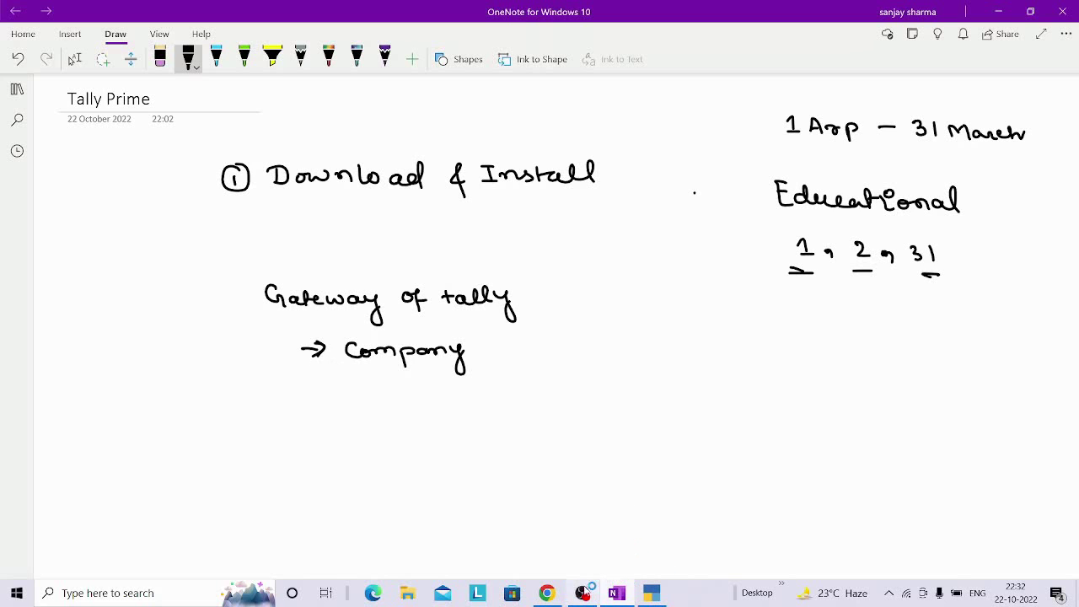
Switch to TallyPrime, open a new company creation form, and move the Epic Pen toolbar clear of the form.
click(654, 592)
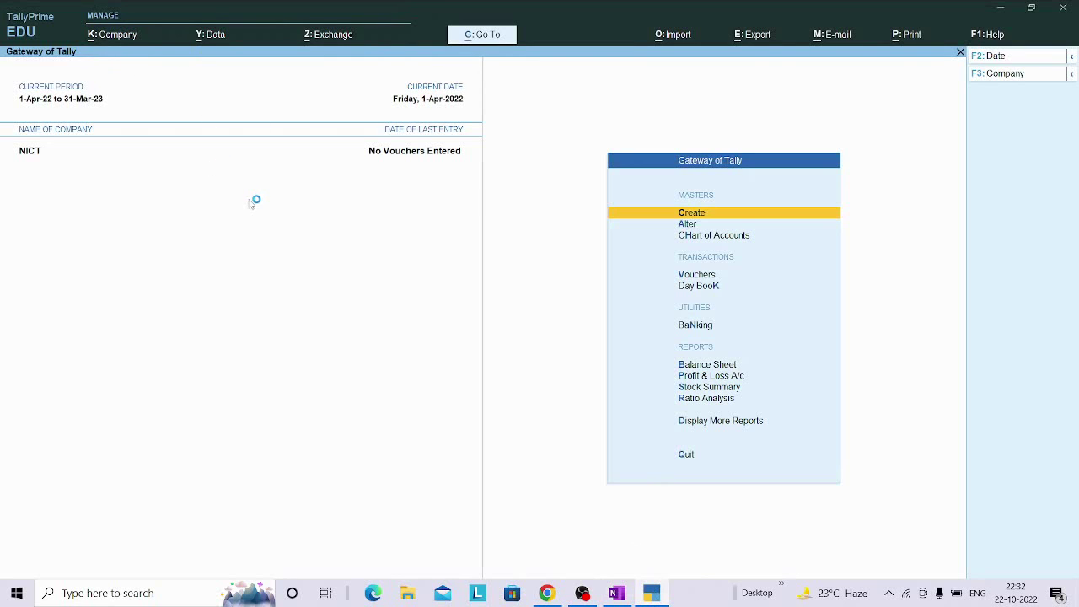
click(118, 38)
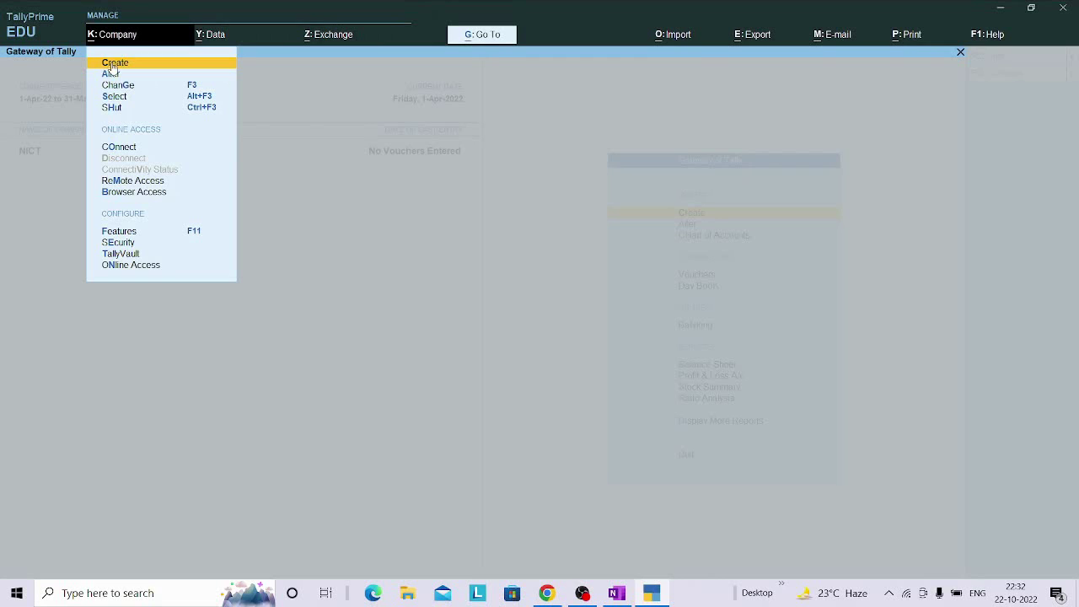
click(119, 62)
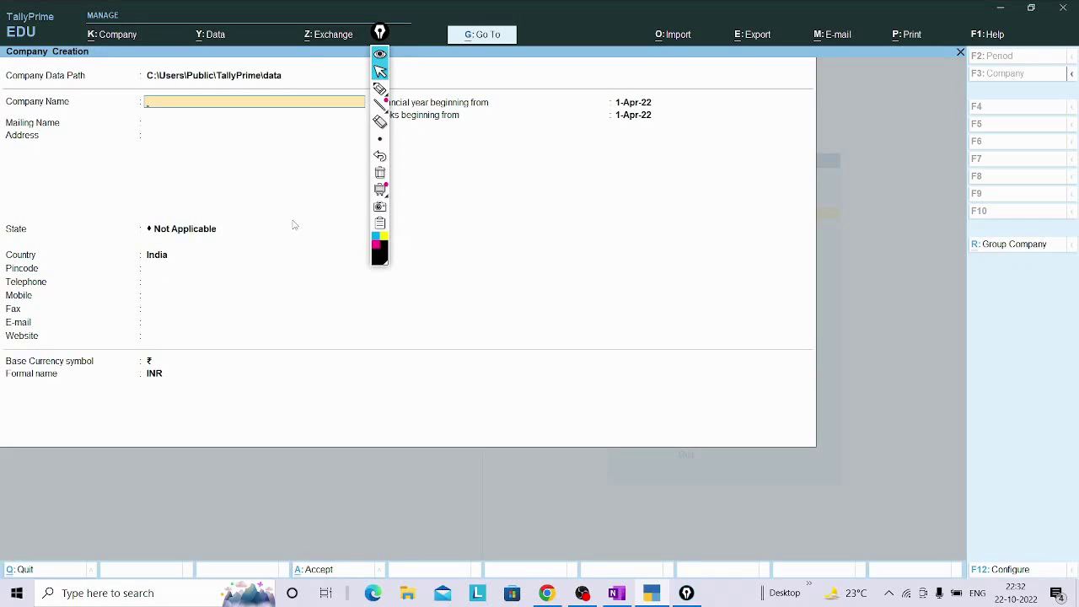
mouse_move(302, 32)
mouse_down()
mouse_move(649, 150)
mouse_move(819, 166)
mouse_move(1063, 161)
mouse_up()
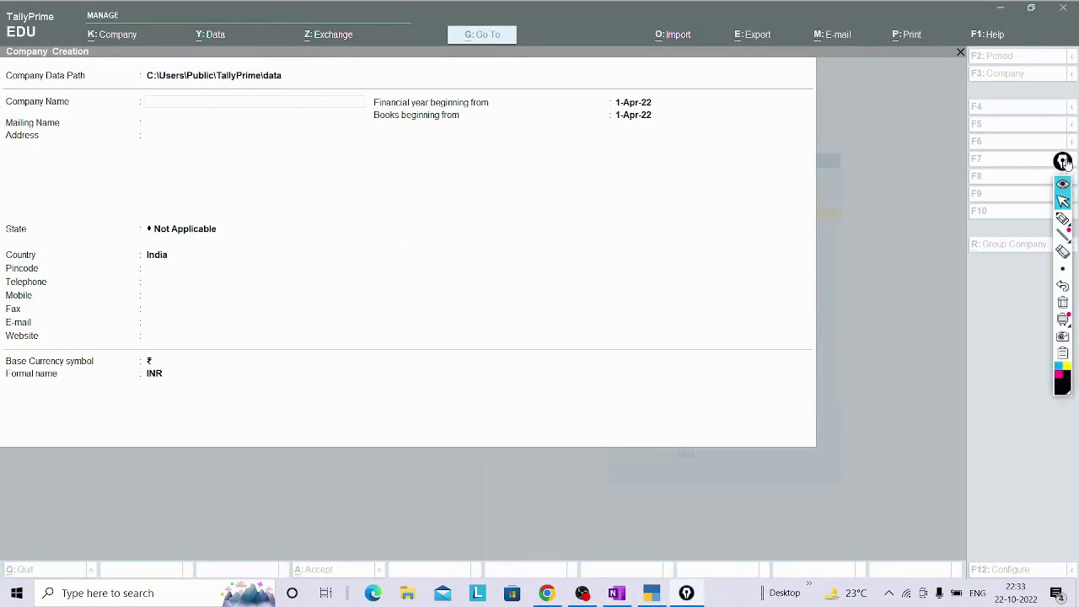
Enter Gggg as company and mailing name, leave the address empty, keep India as country, and set the state to Odisha.
click(533, 215)
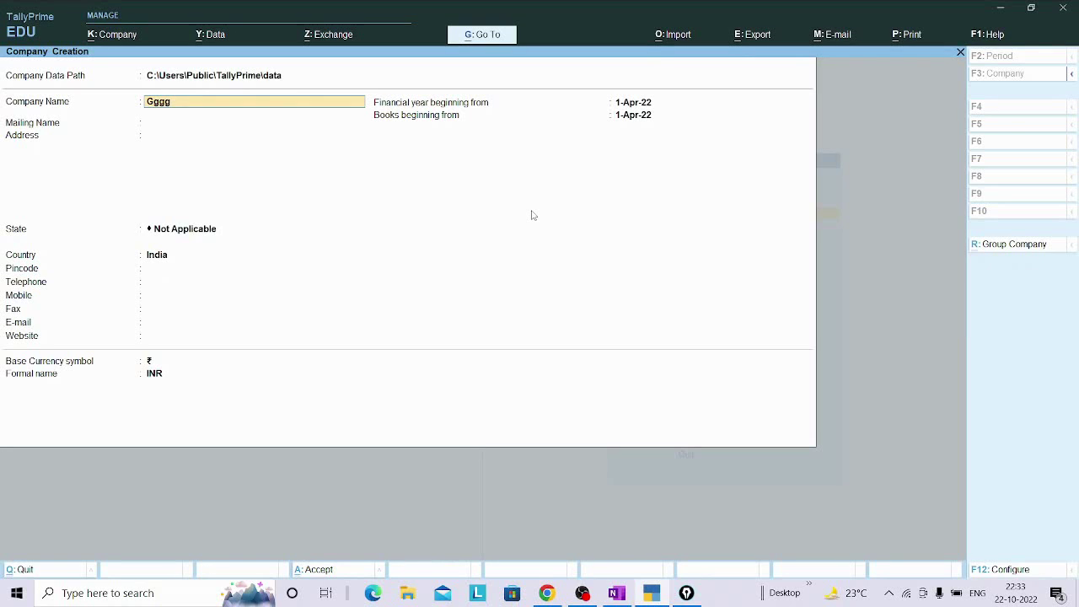
key(Return)
key(Return)
key(Return)
key(Return)
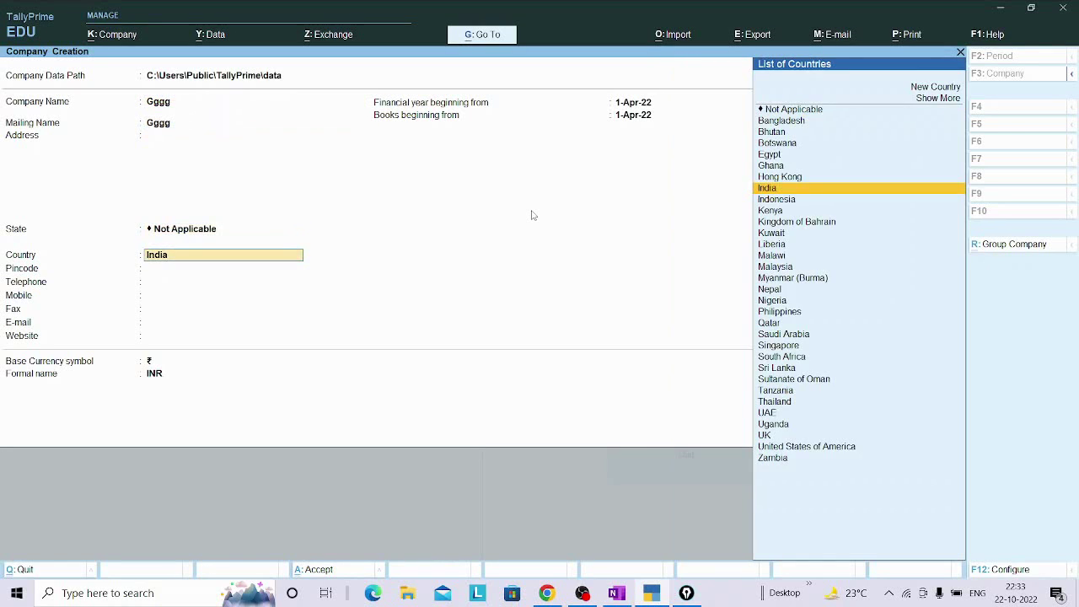
key(Return)
text(O)
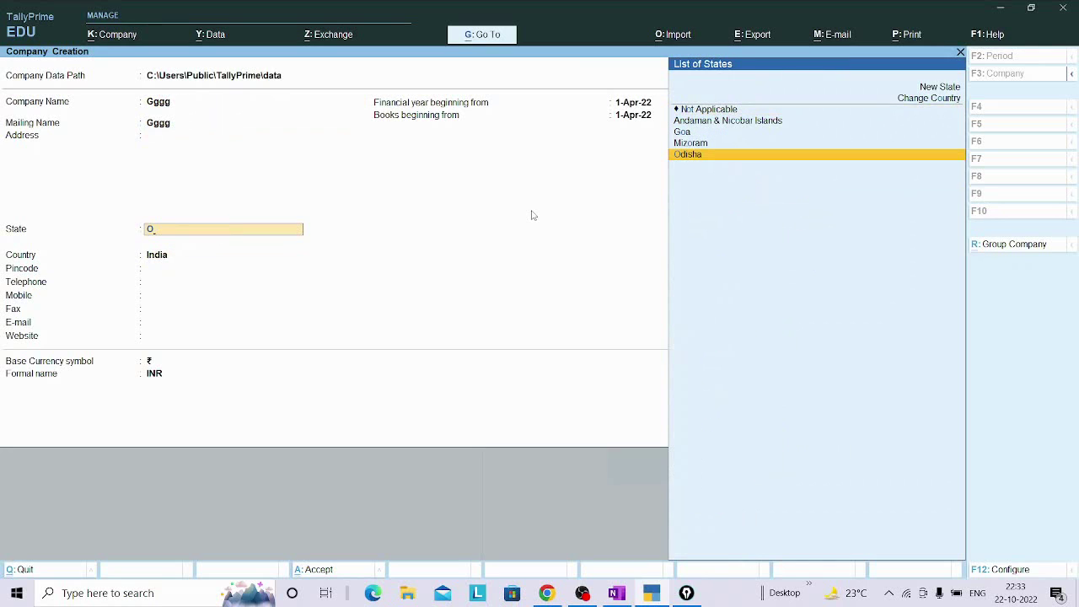
key(Return)
Leave the contact fields empty, keep 1-Apr-22 for both dates and the ₹ INR currency, and create the company Gggg.
key(Return)
key(Return)
key(Return)
key(Return)
key(Return)
key(Return)
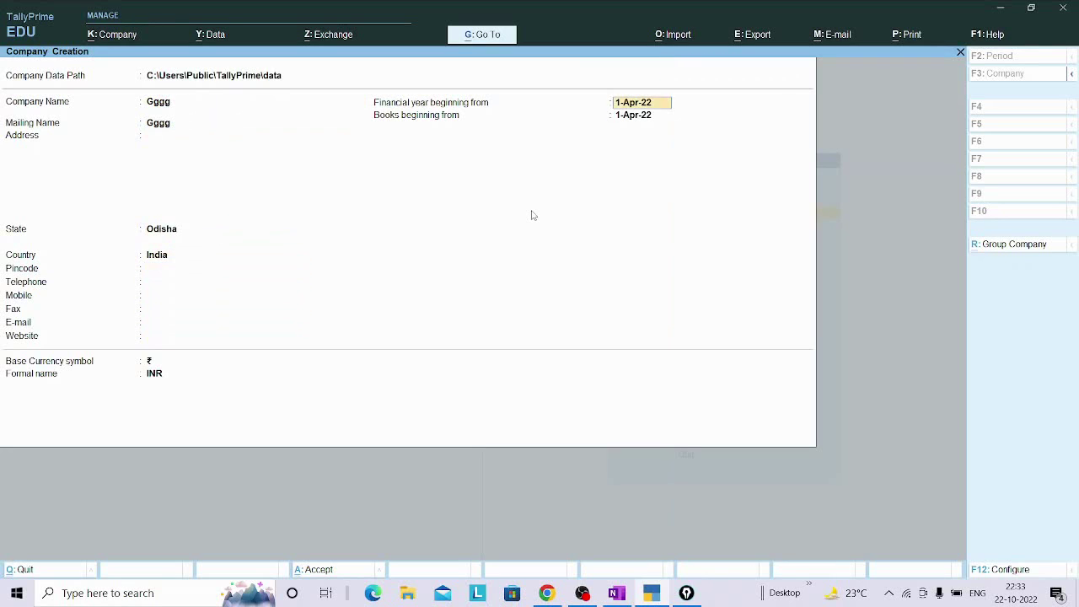
key(Return)
key(Return)
key(Return)
key(Return)
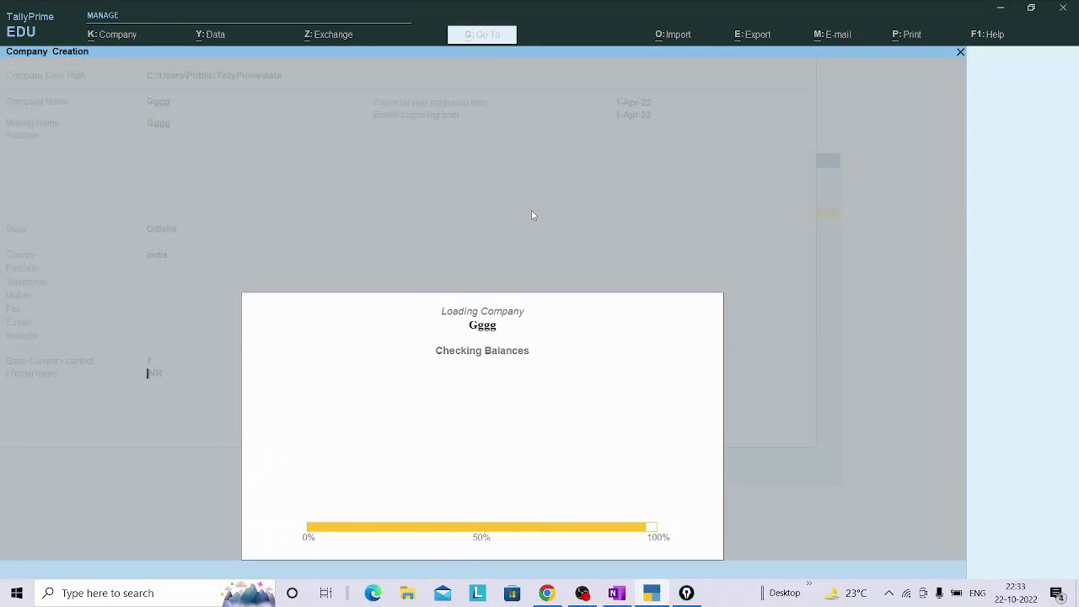
Turn off bill-wise entry and GST for Gggg, keep inventory on and TDS off, and accept the company features.
key(Return)
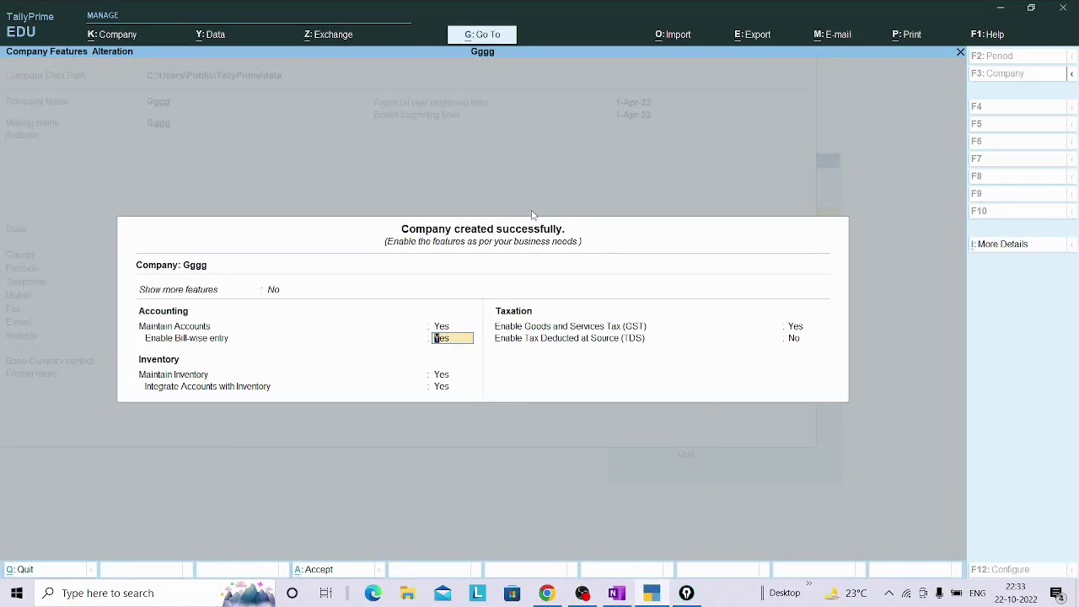
key(n)
key(Return)
key(Return)
key(Return)
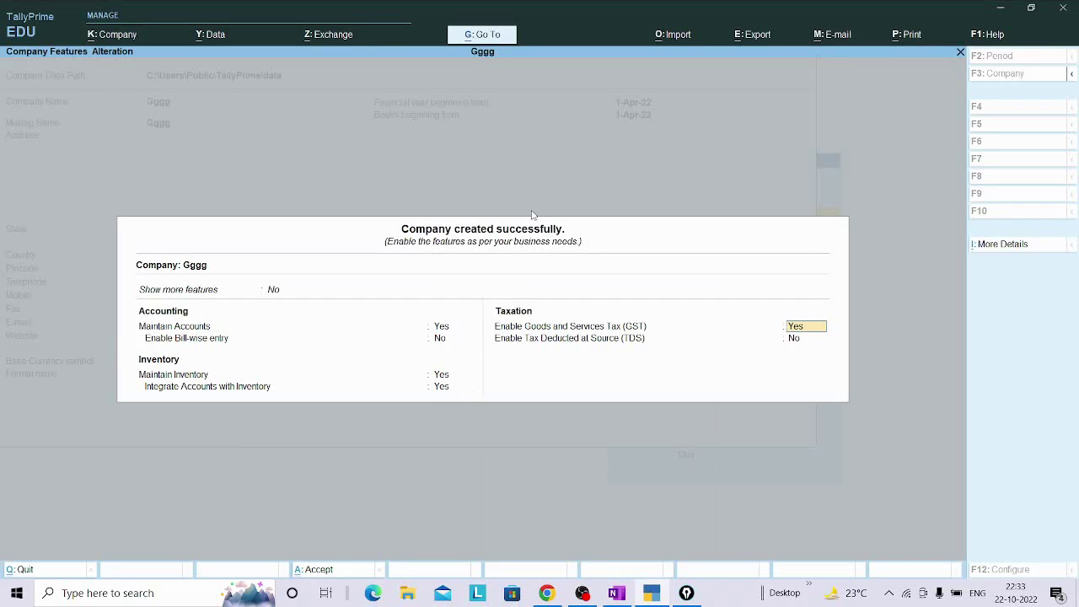
key(n)
key(Return)
key(Return)
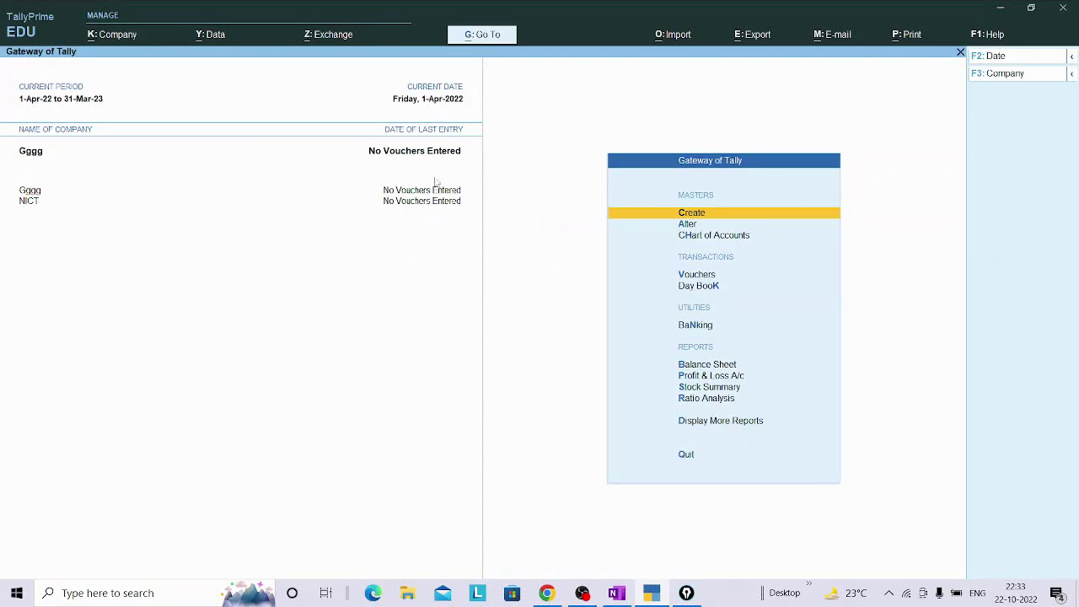
Use Epic Pen to mark the listed companies Gggg and NICT, and box the active company Gggg and the Gateway of Tally heading.
key(ctrl+shift+3)
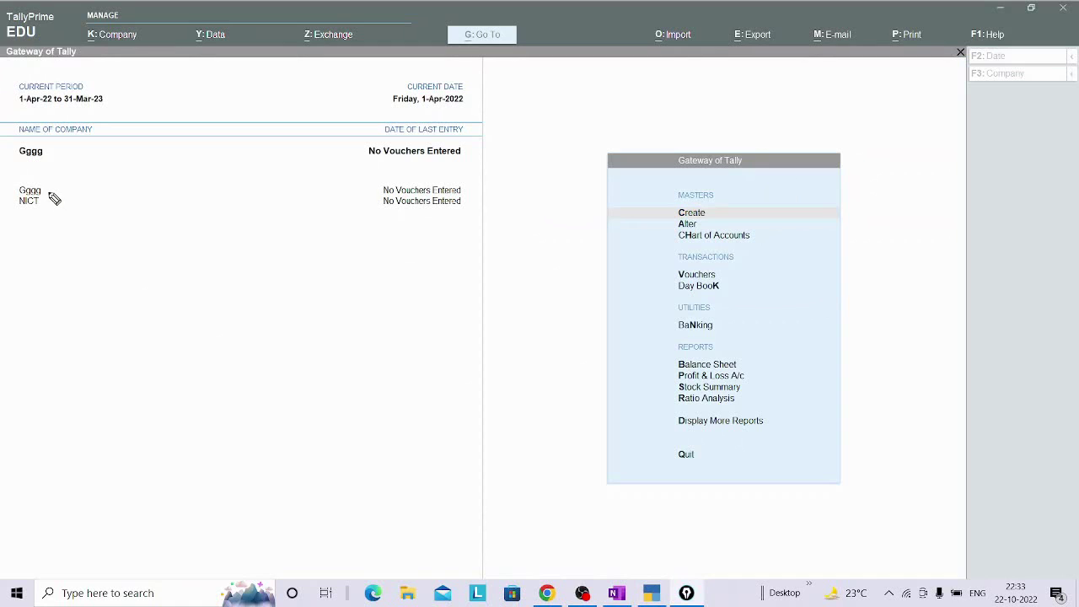
mouse_move(49, 190)
mouse_down()
mouse_move(55, 201)
mouse_move(58, 188)
mouse_up()
mouse_move(9, 163)
mouse_down()
mouse_move(61, 164)
mouse_move(14, 139)
mouse_move(8, 166)
mouse_up()
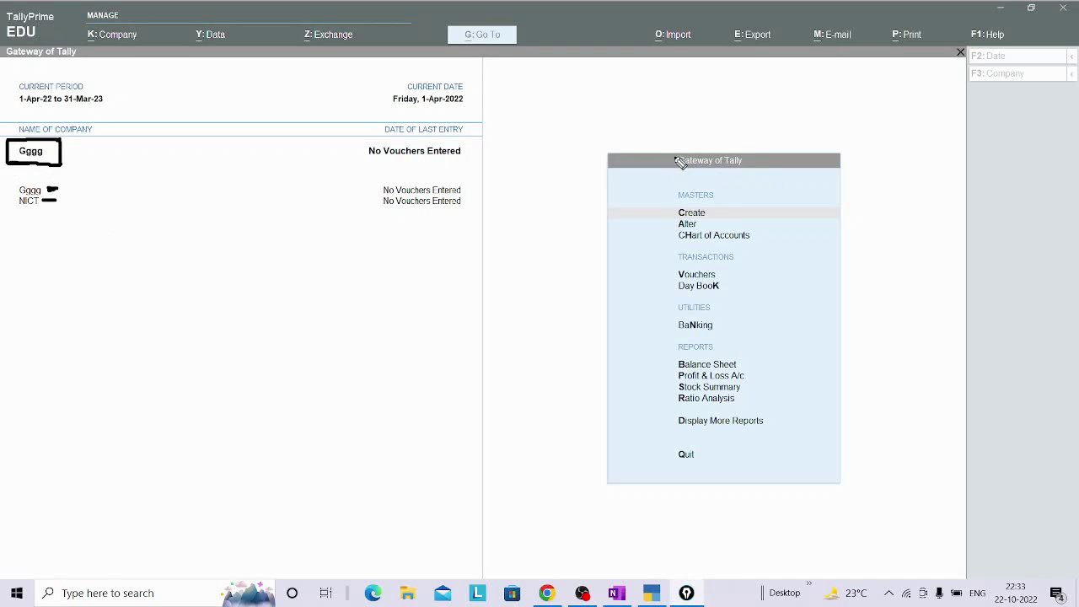
mouse_move(667, 149)
mouse_down()
mouse_move(670, 173)
mouse_move(684, 145)
mouse_move(756, 147)
mouse_move(672, 173)
mouse_up()
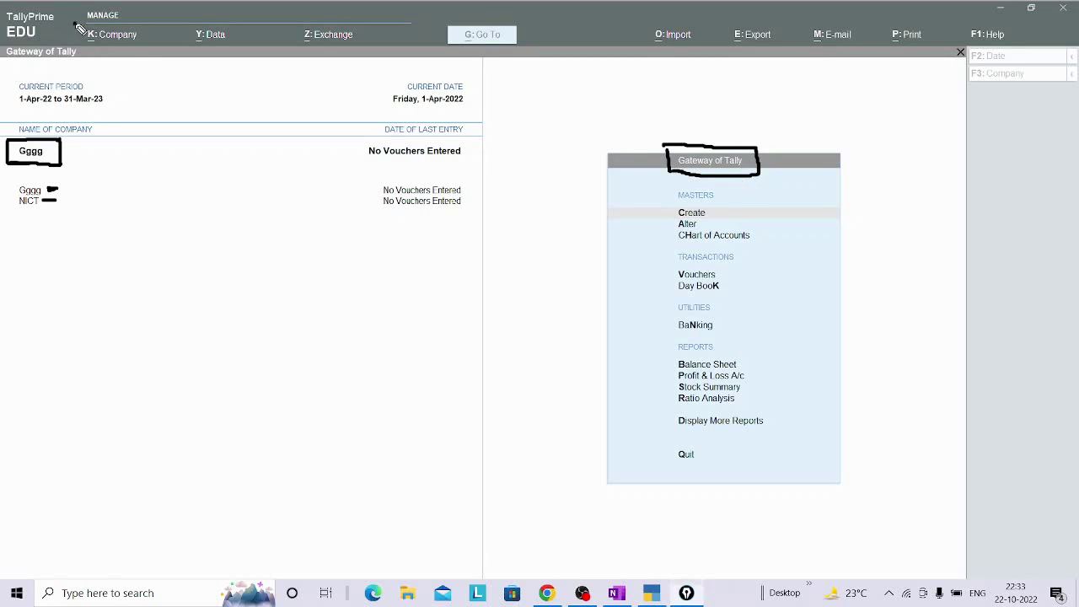
Box the K: Company label in ink, write an underlined Alt+K beside it, and clear all annotations.
mouse_move(76, 25)
mouse_down()
mouse_move(81, 46)
mouse_move(143, 23)
mouse_move(121, 56)
mouse_move(78, 51)
mouse_move(78, 34)
mouse_move(105, 60)
mouse_move(162, 81)
mouse_move(193, 73)
mouse_move(199, 88)
mouse_move(222, 88)
mouse_move(227, 78)
mouse_up()
drag(233, 72, 232, 86)
drag(228, 79, 242, 86)
drag(255, 69, 256, 86)
mouse_move(267, 71)
mouse_down()
mouse_move(259, 78)
mouse_move(272, 89)
mouse_up()
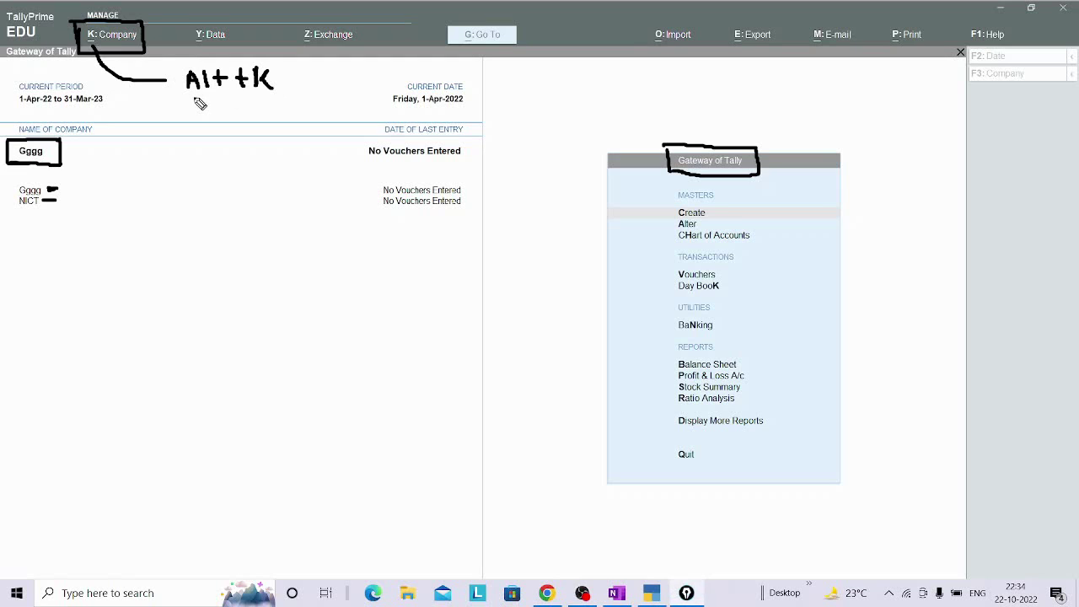
drag(188, 98, 261, 103)
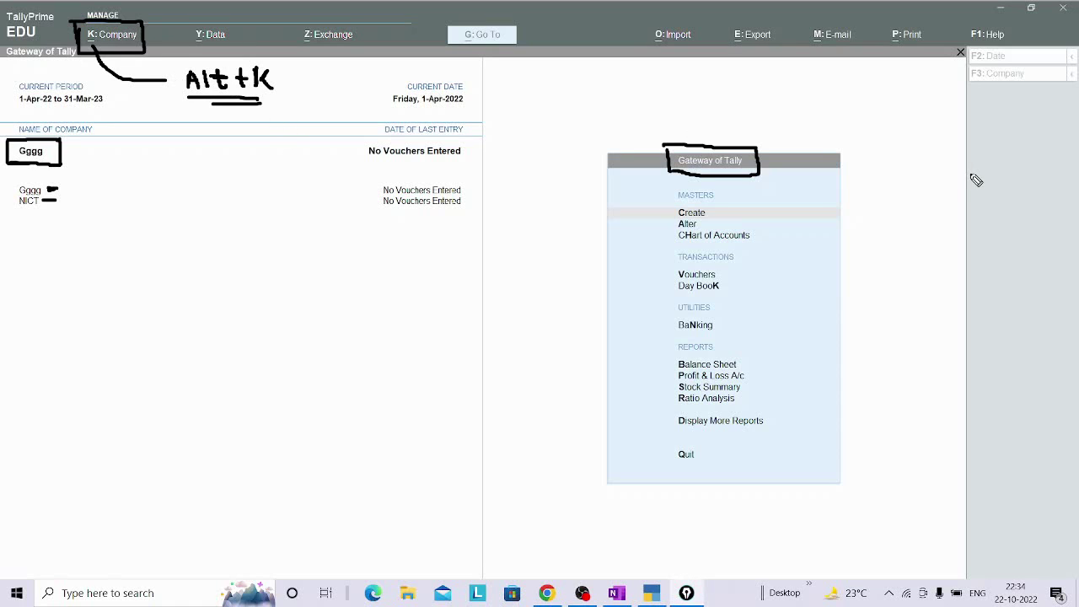
key(ctrl+shift+7)
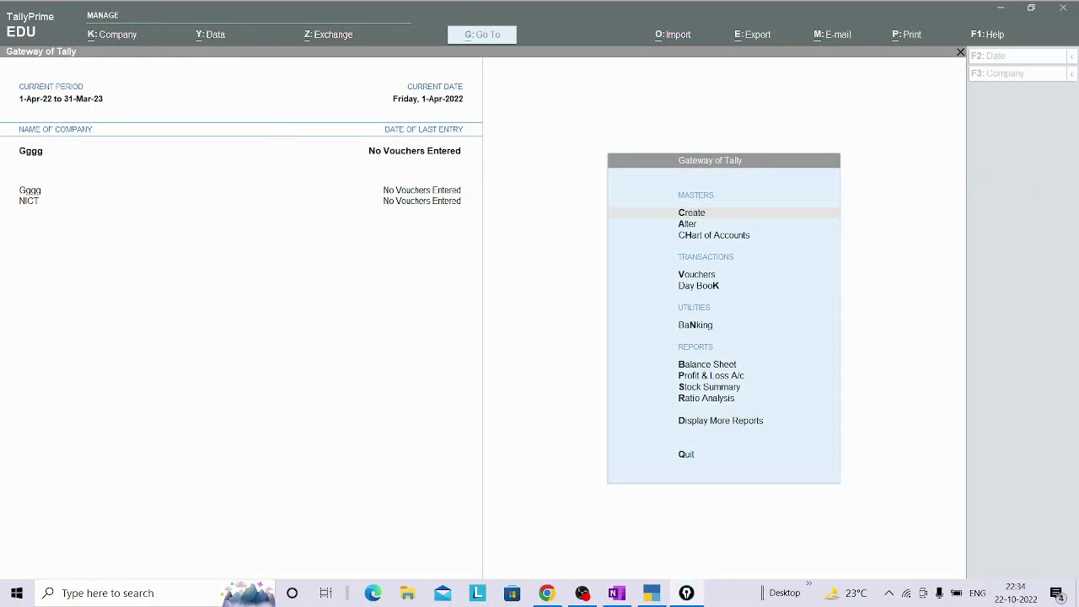
click(506, 261)
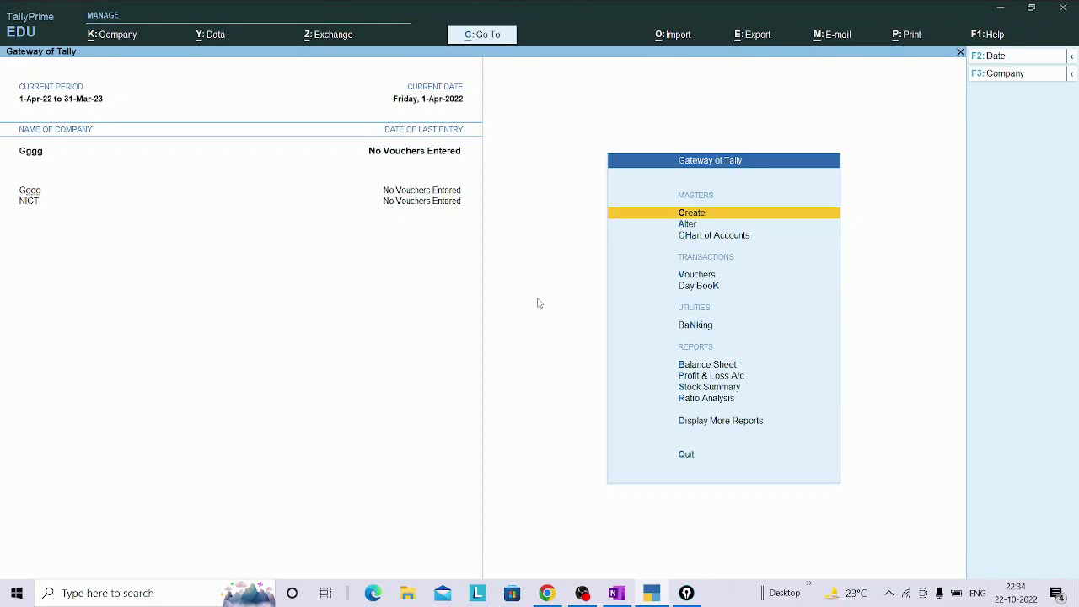
Examine the company management options Create, Alter and Change, and close the list without choosing any.
key(alt)
key(alt+k)
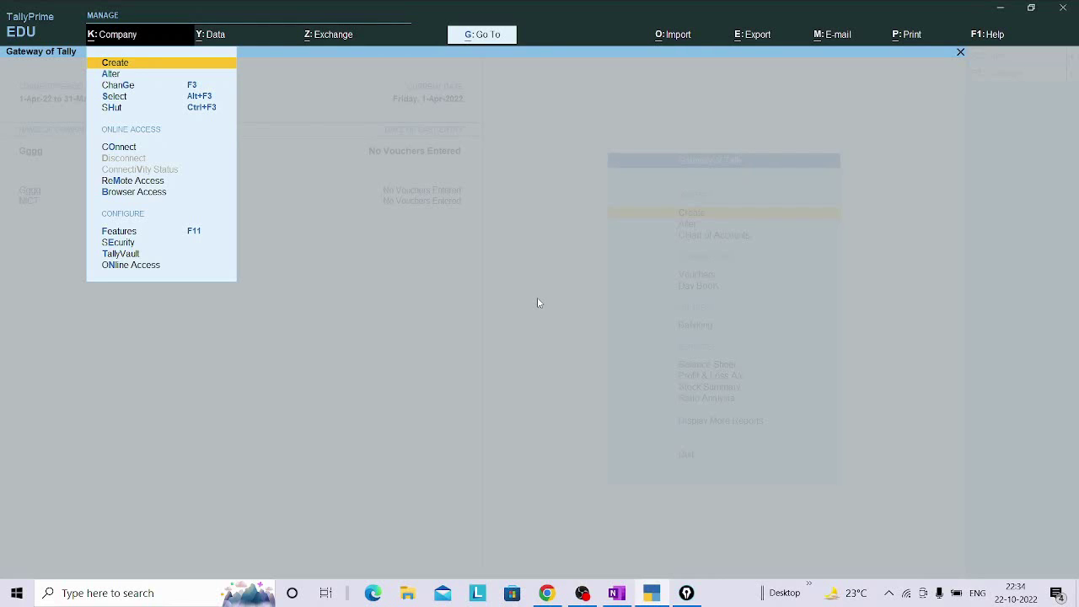
key(Down)
key(Down)
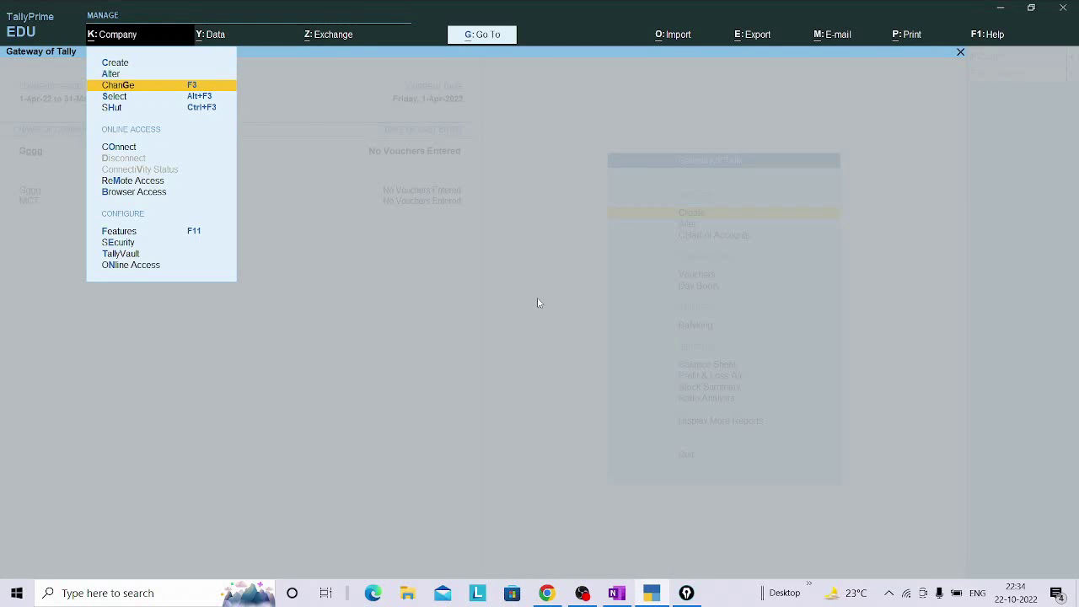
key(Up)
key(Up)
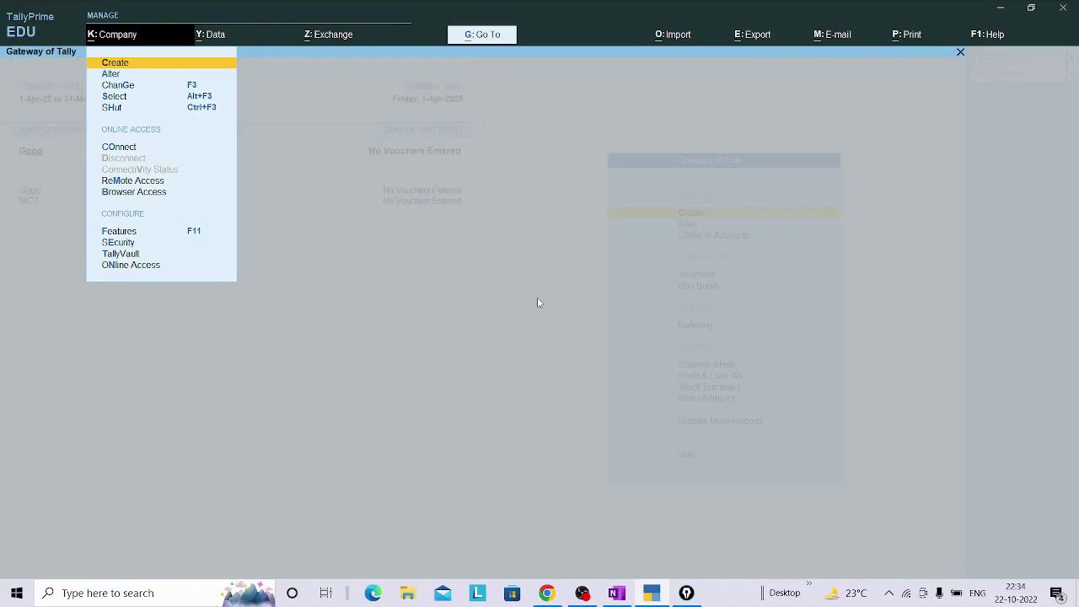
key(Escape)
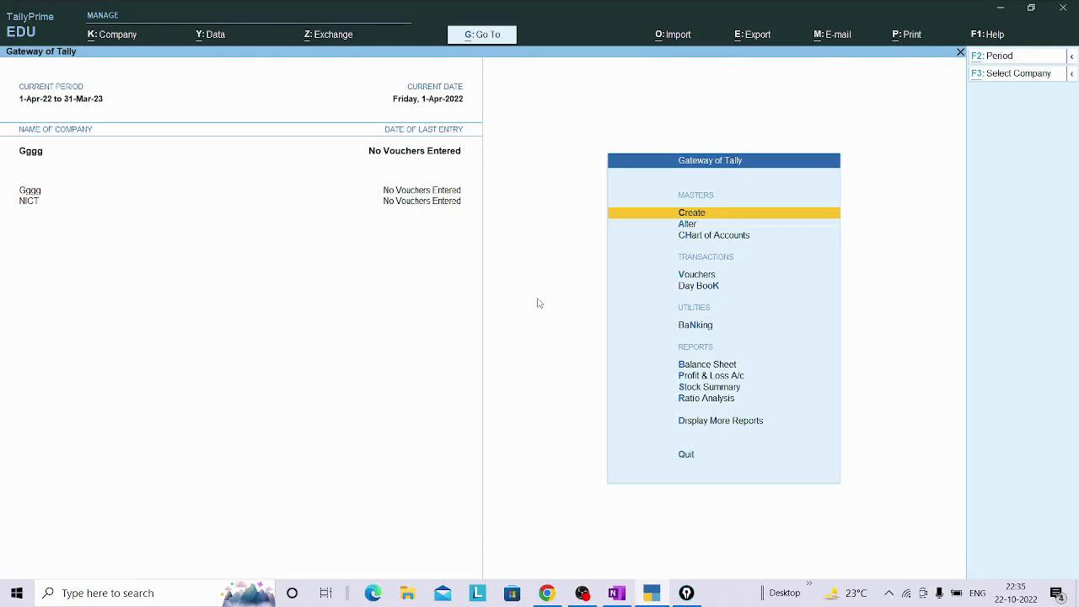
Open the company Gggg for alteration and change its company name and mailing name to Saanvi Edu.
key(alt+k)
key(Down)
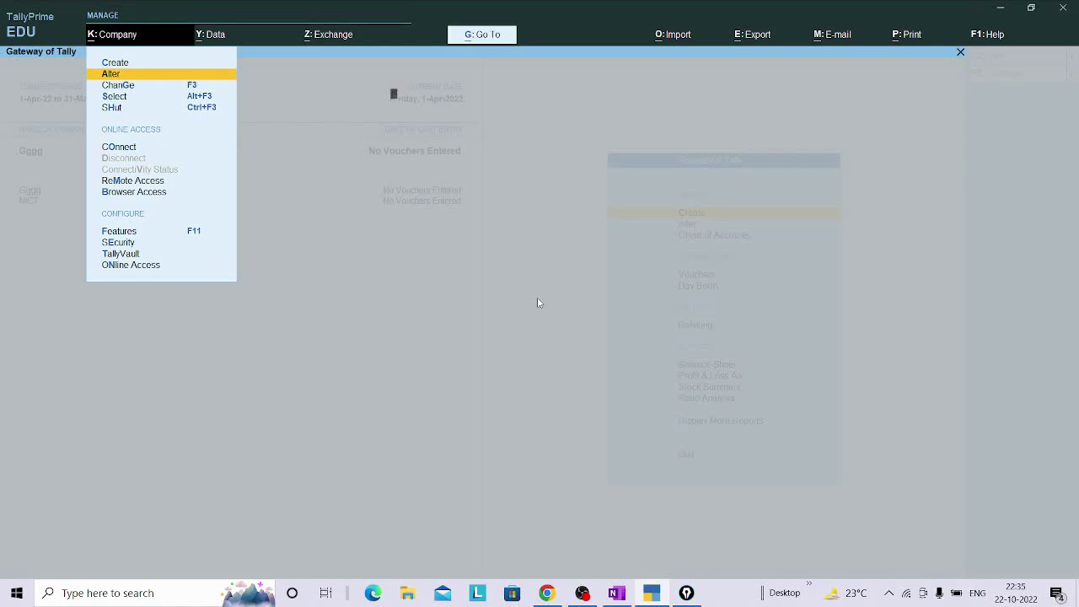
key(Return)
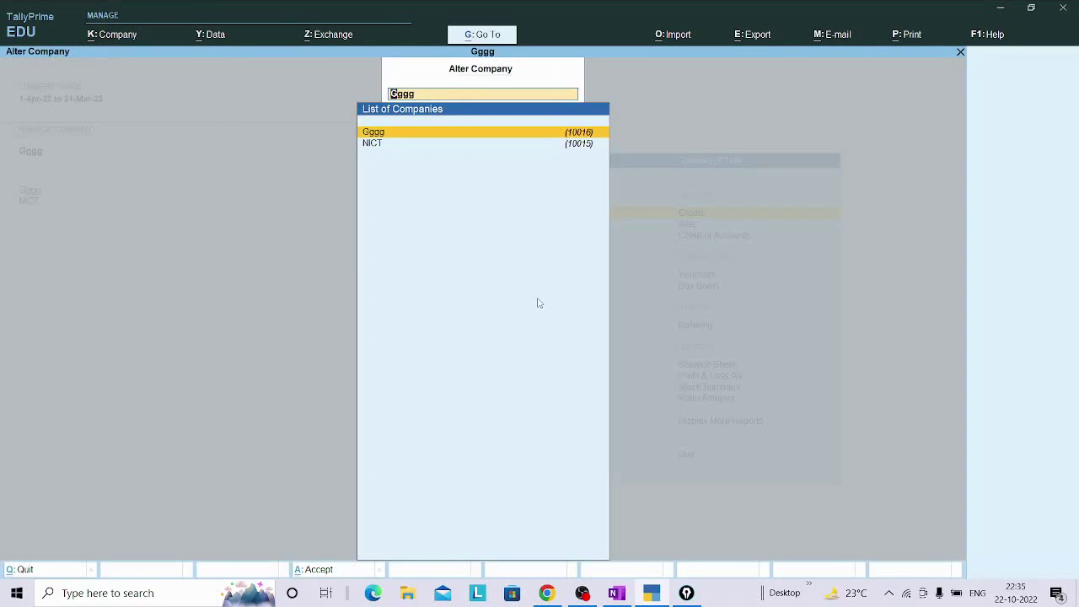
key(Return)
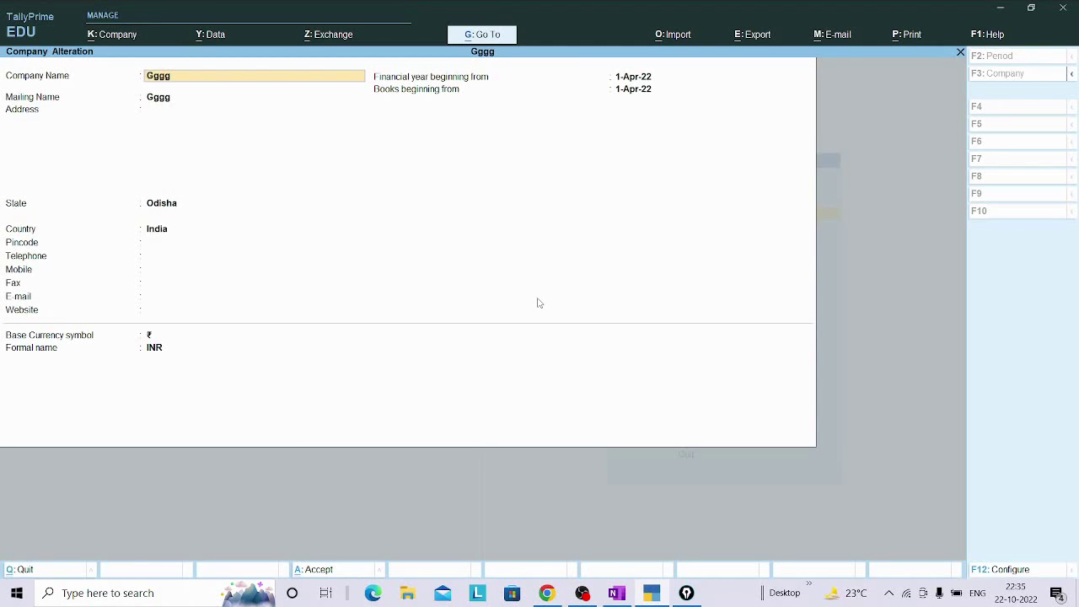
text(Sa)
key(Return)
key(Return)
key(Return)
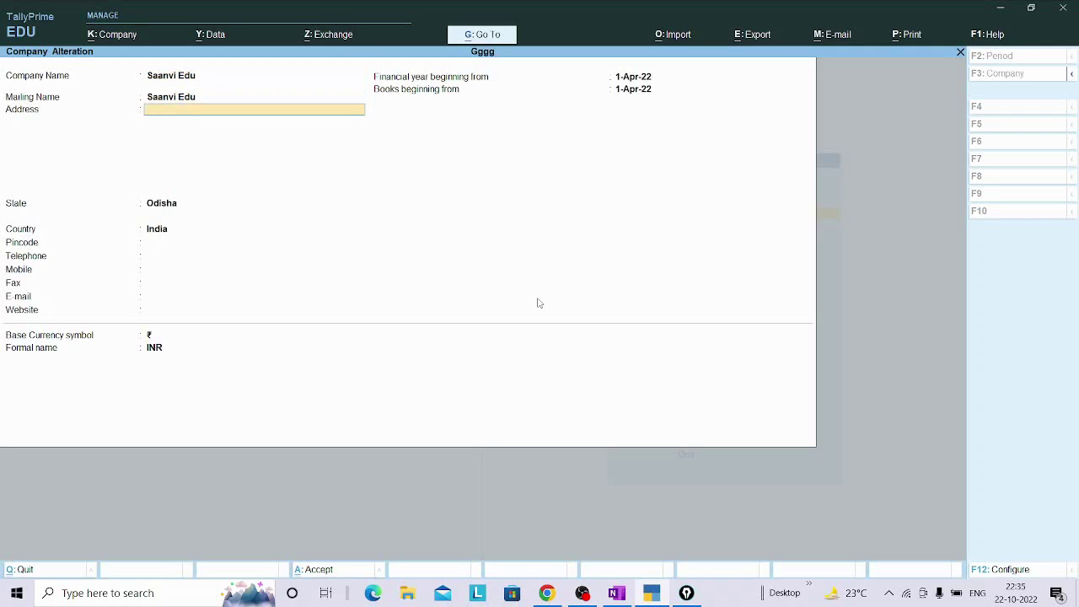
Keep the address and contact fields empty, Odisha, India and both 1-Apr-22 dates, and proceed to the acceptance prompt.
key(Return)
key(Return)
key(Return)
key(Return)
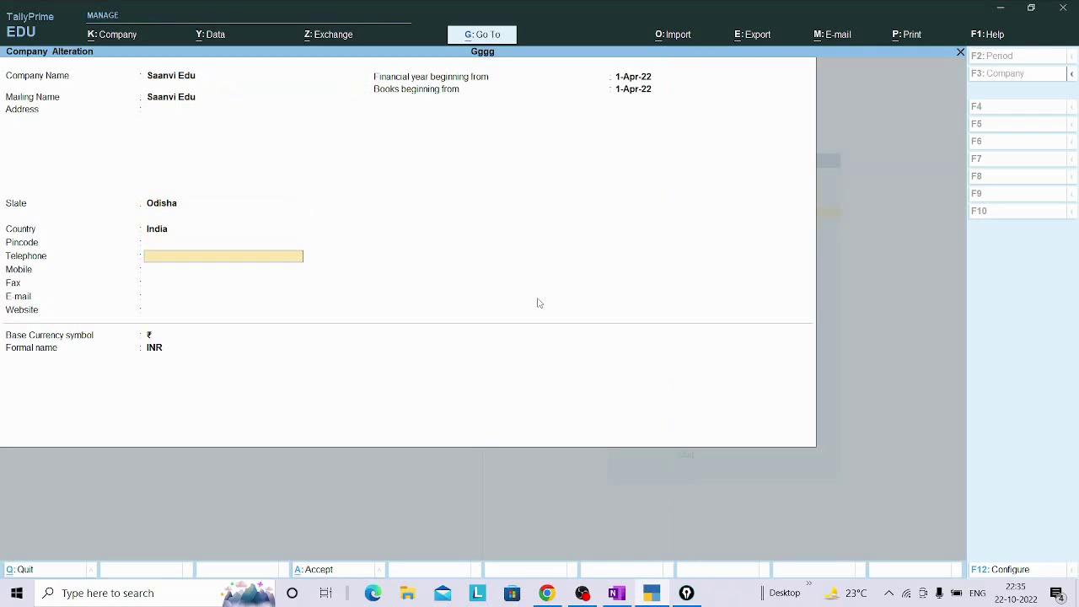
key(Return)
key(Return)
key(Return)
key(Return)
key(Return)
key(Return)
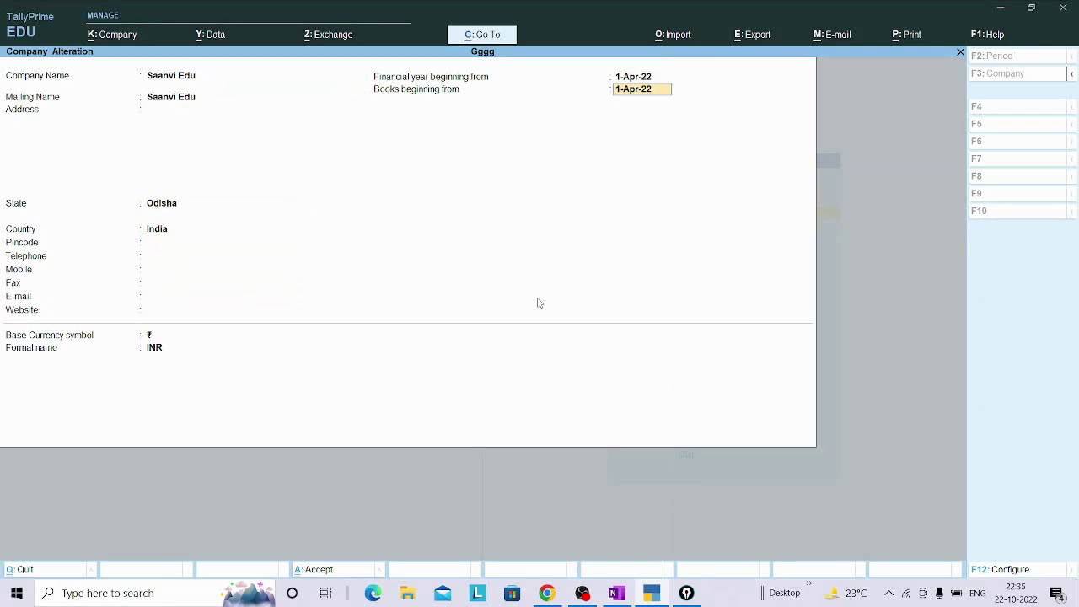
key(Return)
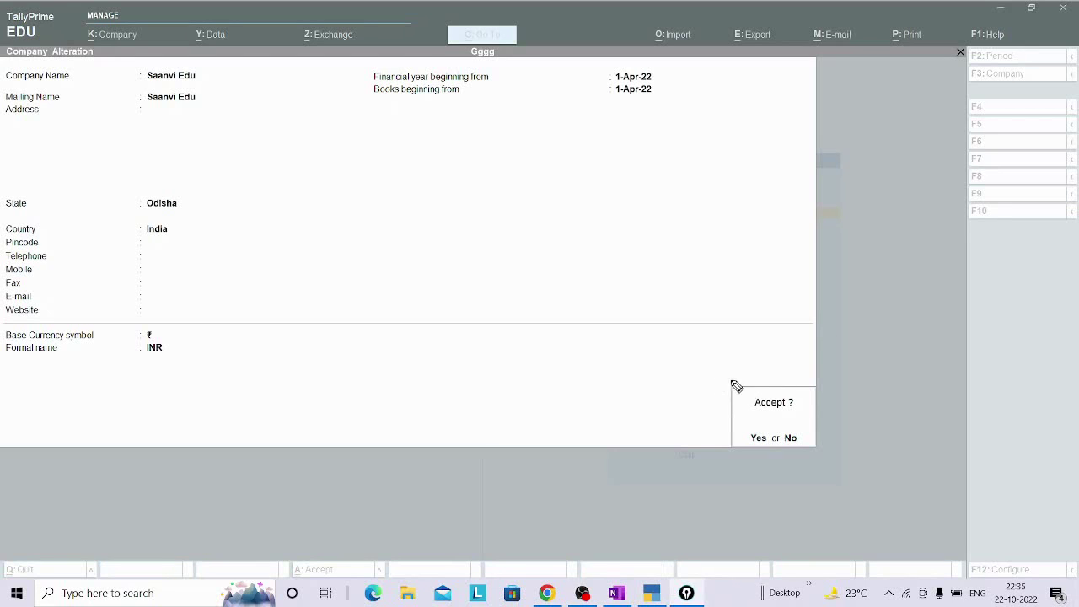
Box the Accept prompt and mailing name in ink, write Ctrl+A beside the prompt, clear the ink, and accept the company alteration.
mouse_move(709, 376)
mouse_down()
mouse_move(833, 378)
mouse_move(835, 438)
mouse_up()
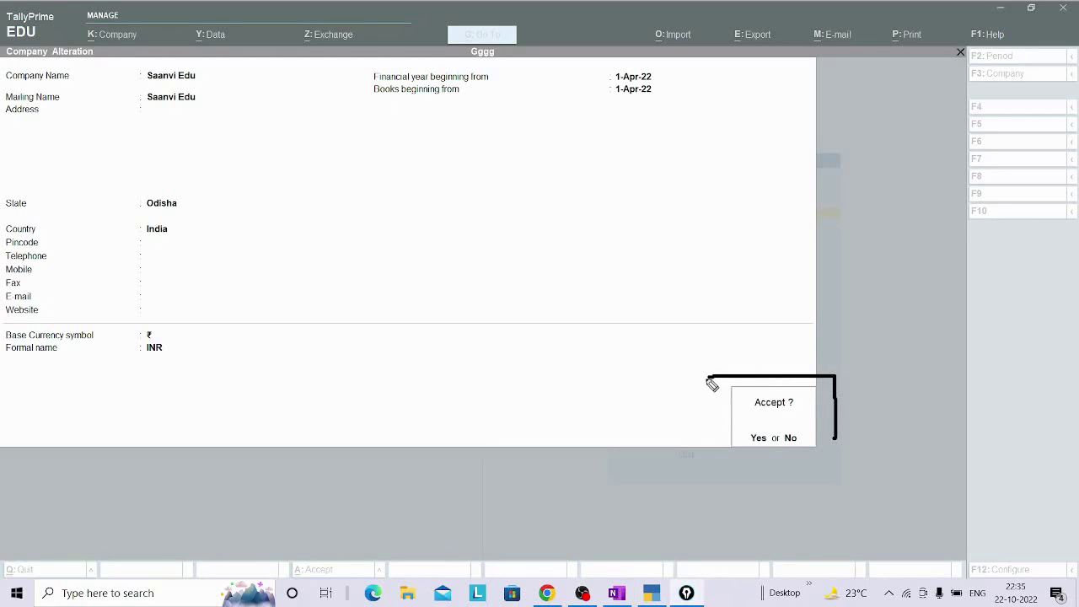
mouse_move(709, 378)
mouse_down()
mouse_move(709, 459)
mouse_move(828, 473)
mouse_up()
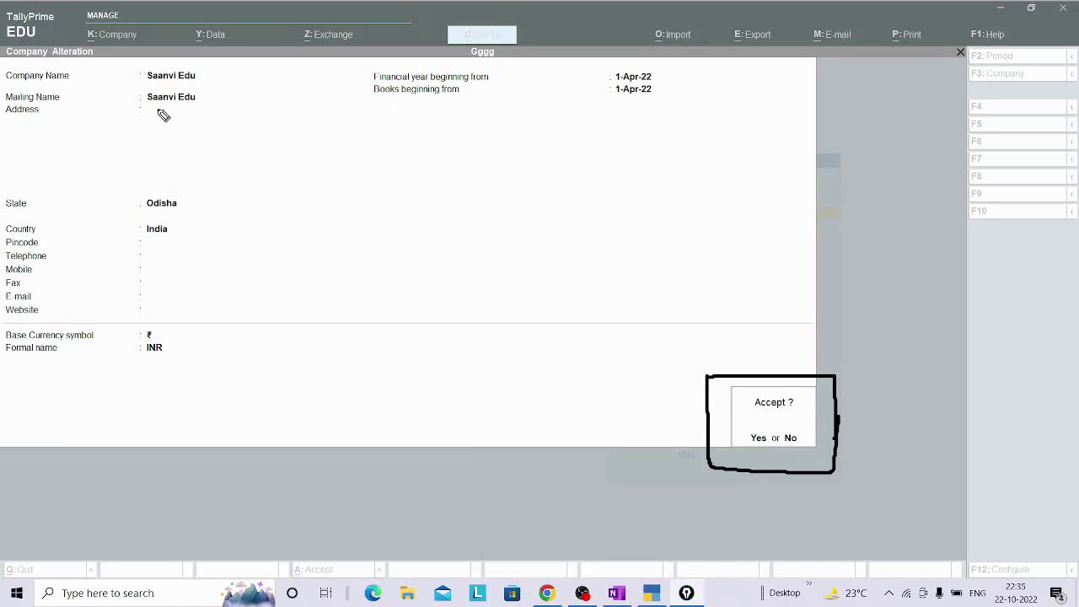
mouse_move(134, 118)
mouse_down()
mouse_move(195, 122)
mouse_move(209, 106)
mouse_move(170, 86)
mouse_move(134, 118)
mouse_up()
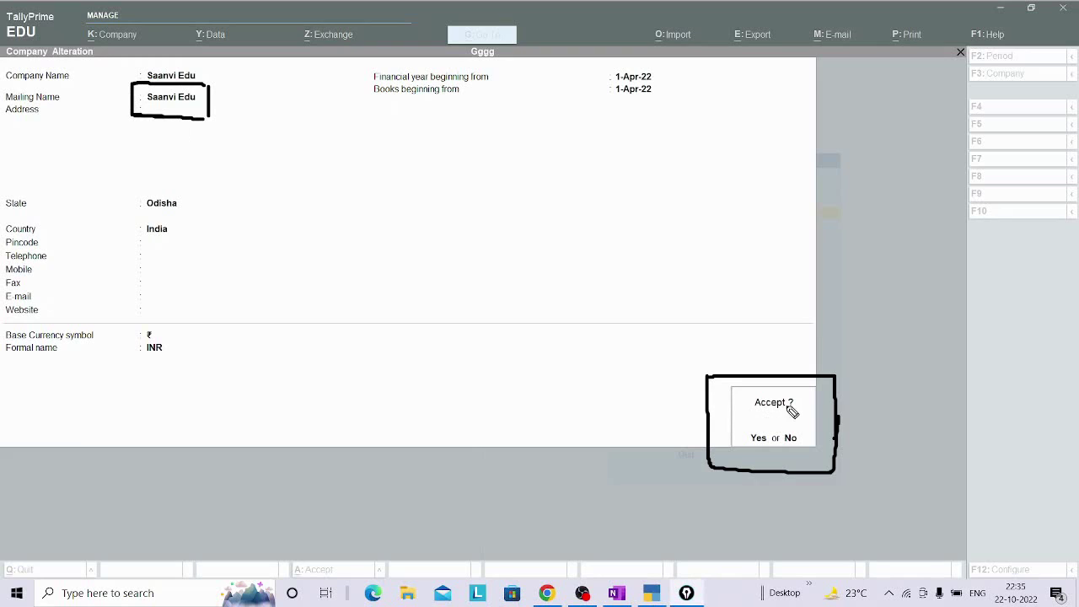
drag(210, 107, 227, 106)
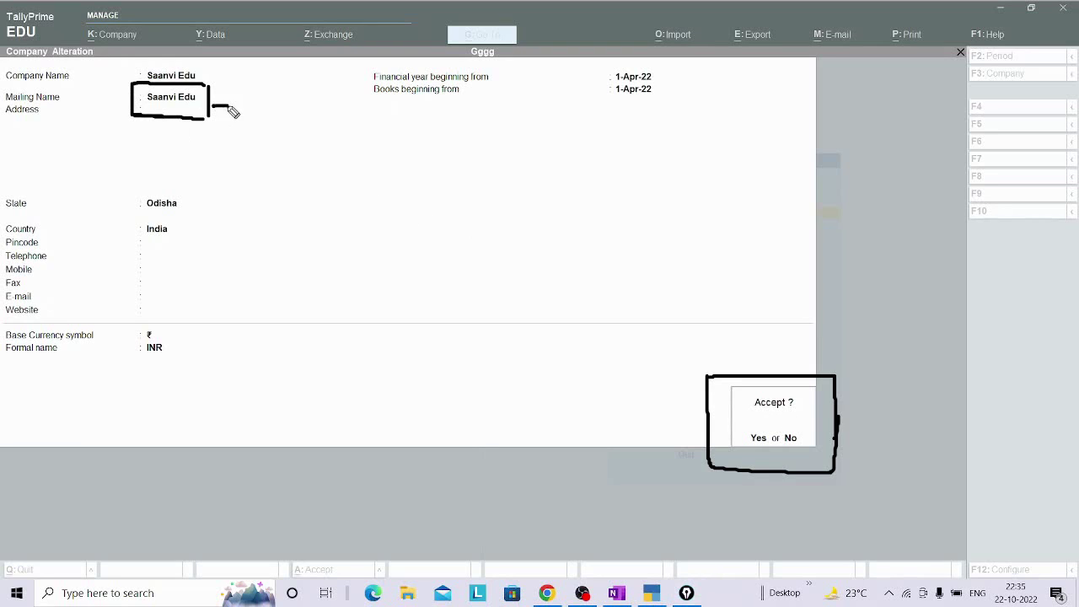
mouse_move(809, 418)
mouse_down()
mouse_move(883, 425)
mouse_move(914, 417)
mouse_up()
mouse_move(916, 408)
mouse_down()
mouse_move(916, 427)
mouse_move(949, 418)
mouse_move(941, 428)
mouse_move(962, 406)
mouse_move(969, 426)
mouse_move(969, 415)
mouse_up()
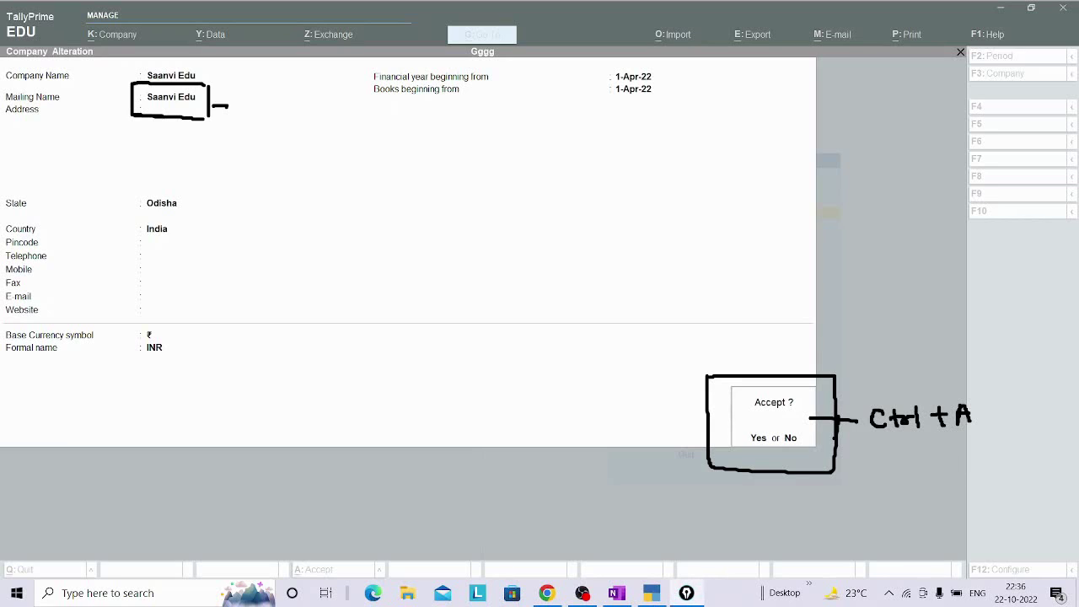
key(ctrl+shift+7)
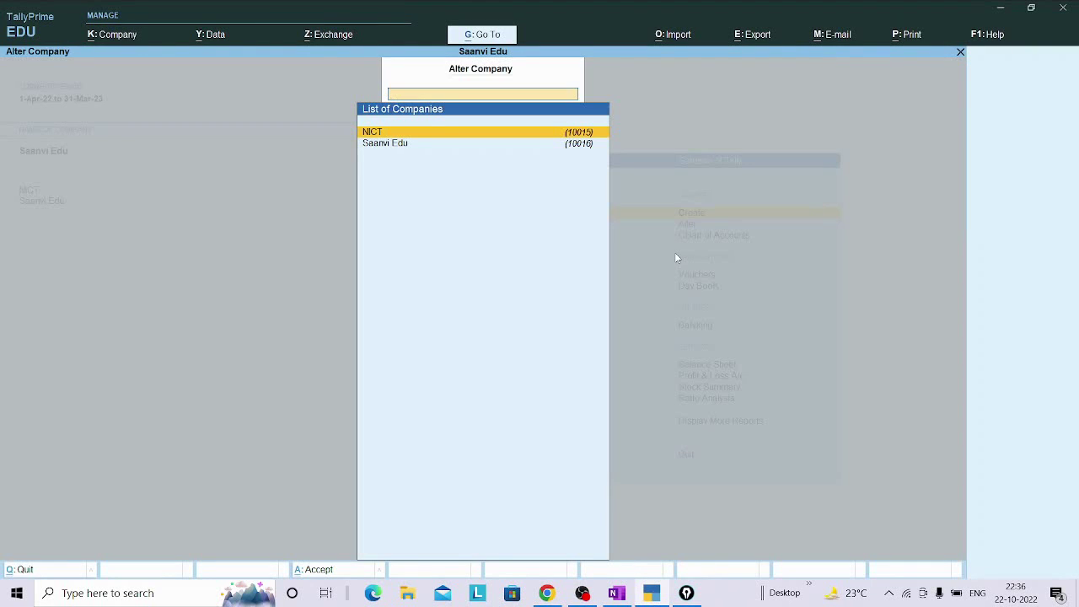
Open Saanvi Edu for alteration, enter its telephone number, and save the company without going through the remaining fields.
key(Down)
key(Return)
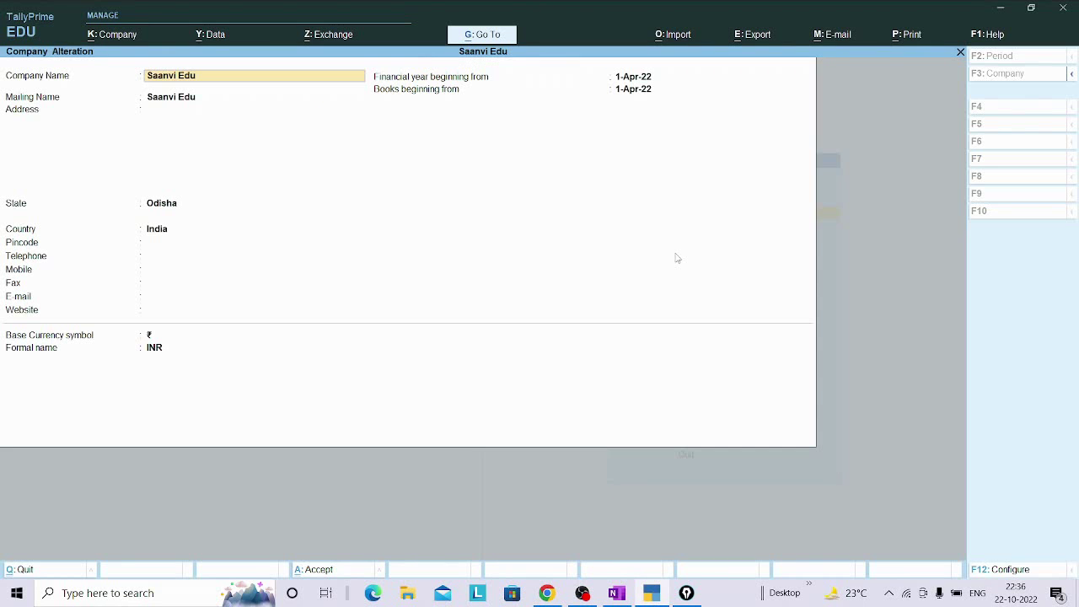
key(Return)
key(Return)
key(Return)
key(Return)
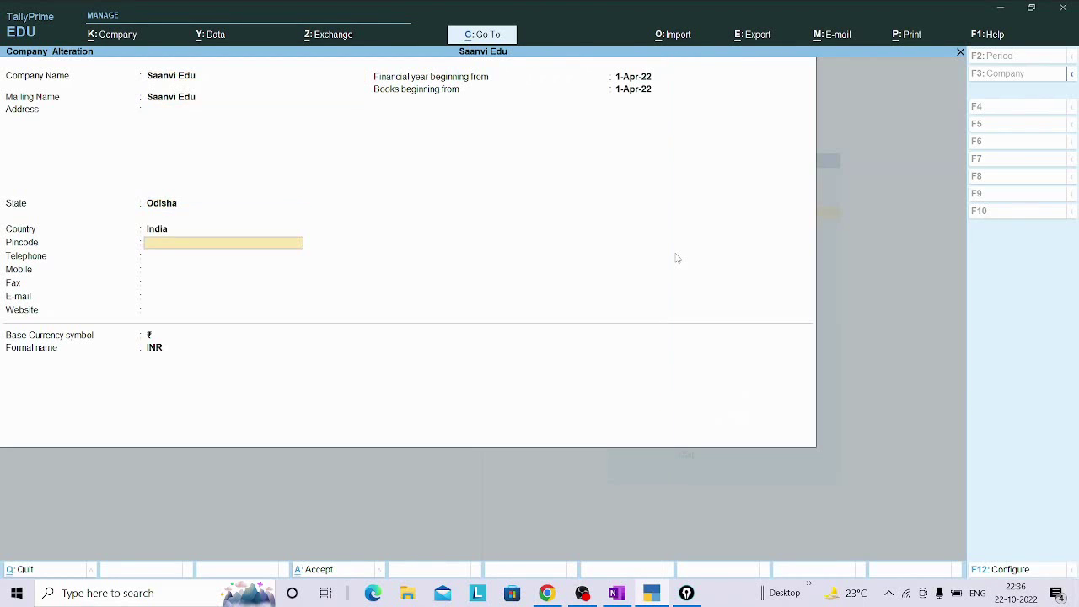
key(Return)
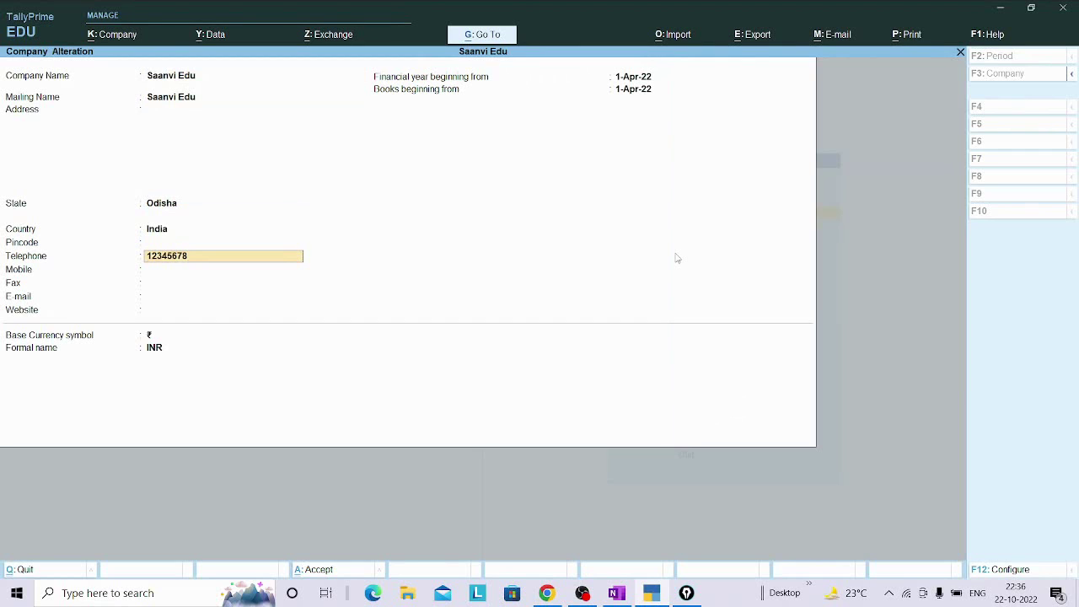
key(ctrl)
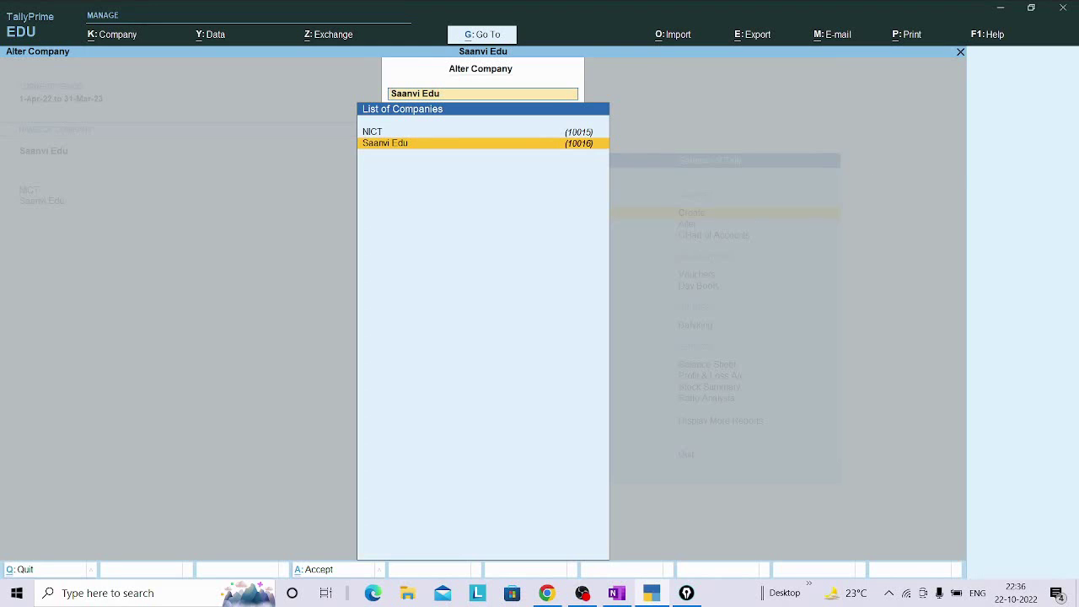
Draw an ink box around the Alter Company heading with Epic Pen, clear it, and return to the company list.
key(ctrl+shift+3)
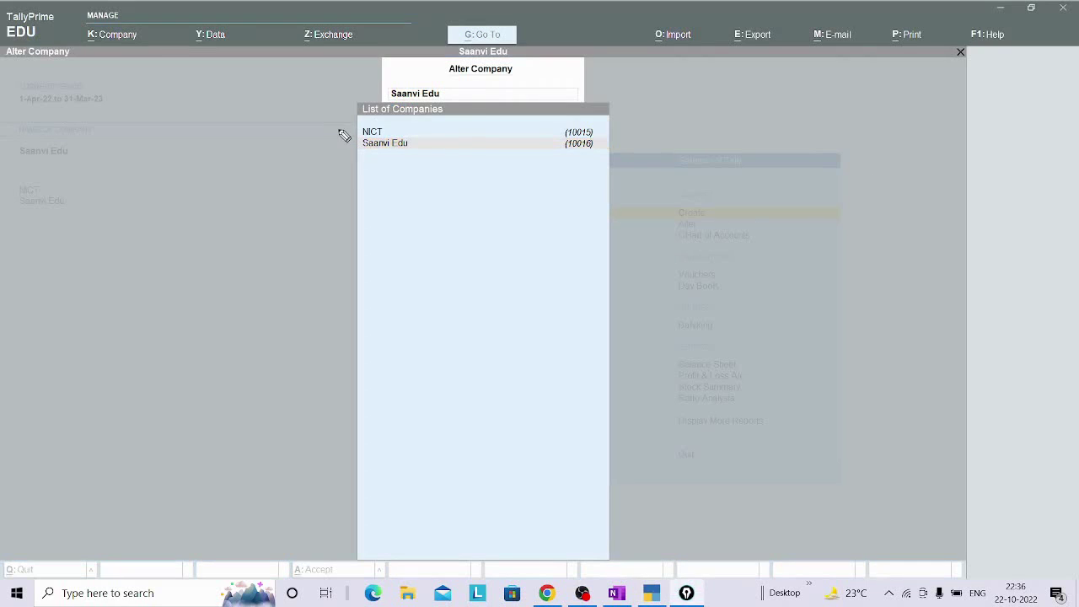
mouse_move(444, 80)
mouse_down()
mouse_move(511, 81)
mouse_move(518, 67)
mouse_move(473, 59)
mouse_move(440, 80)
mouse_up()
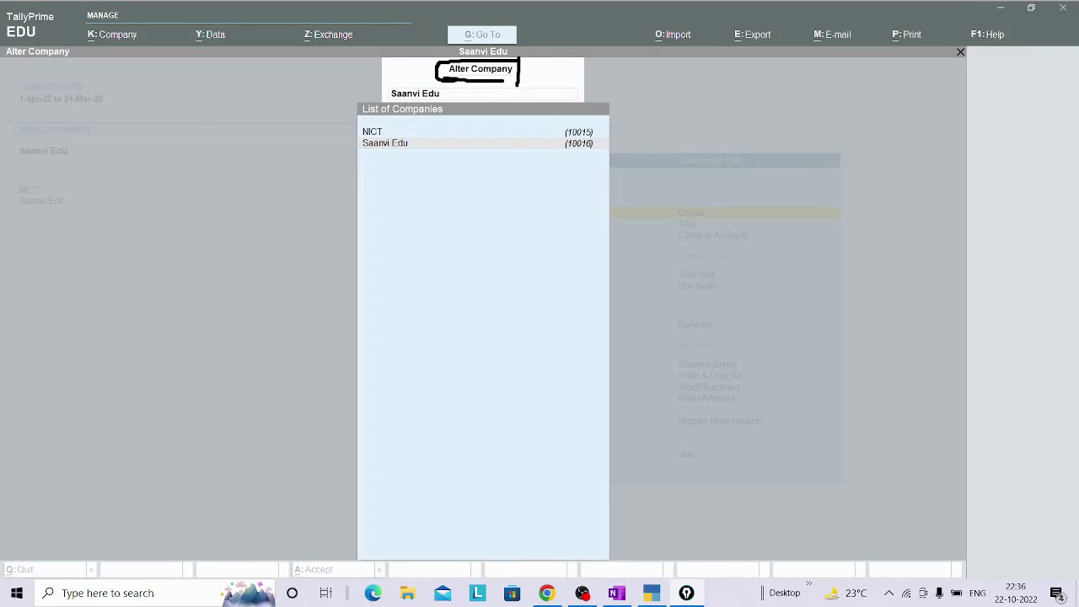
key(Escape)
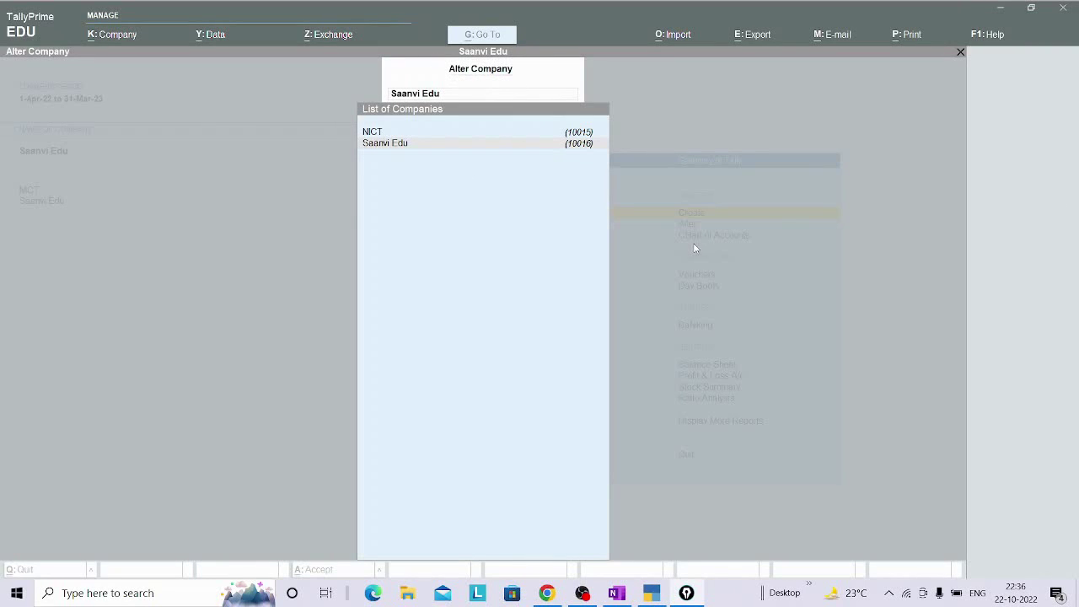
click(390, 221)
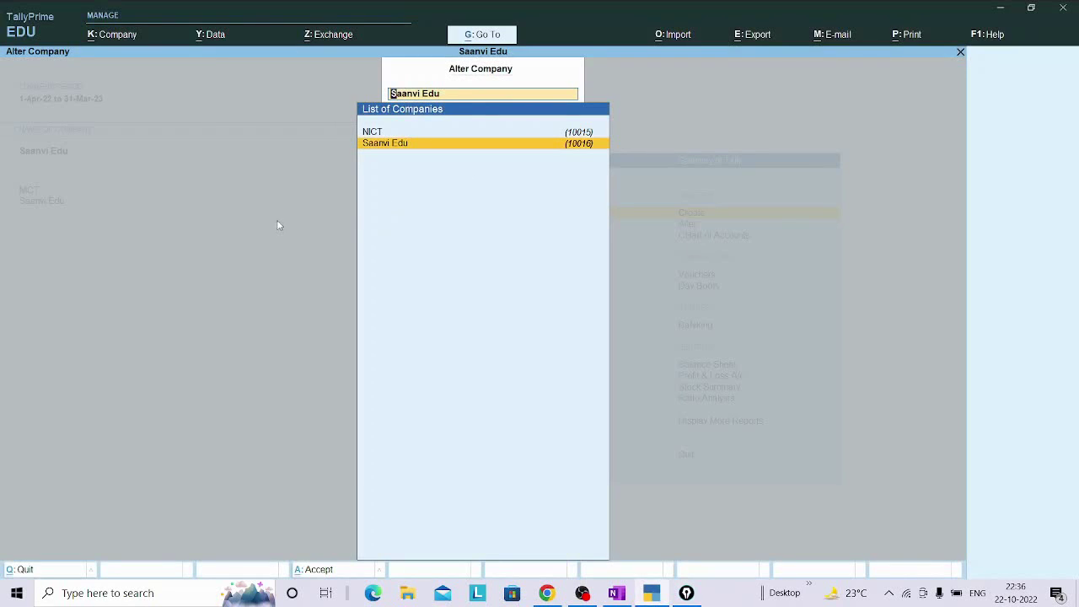
Return to the Gateway of Tally and reopen the company Saanvi Edu for alteration.
key(Escape)
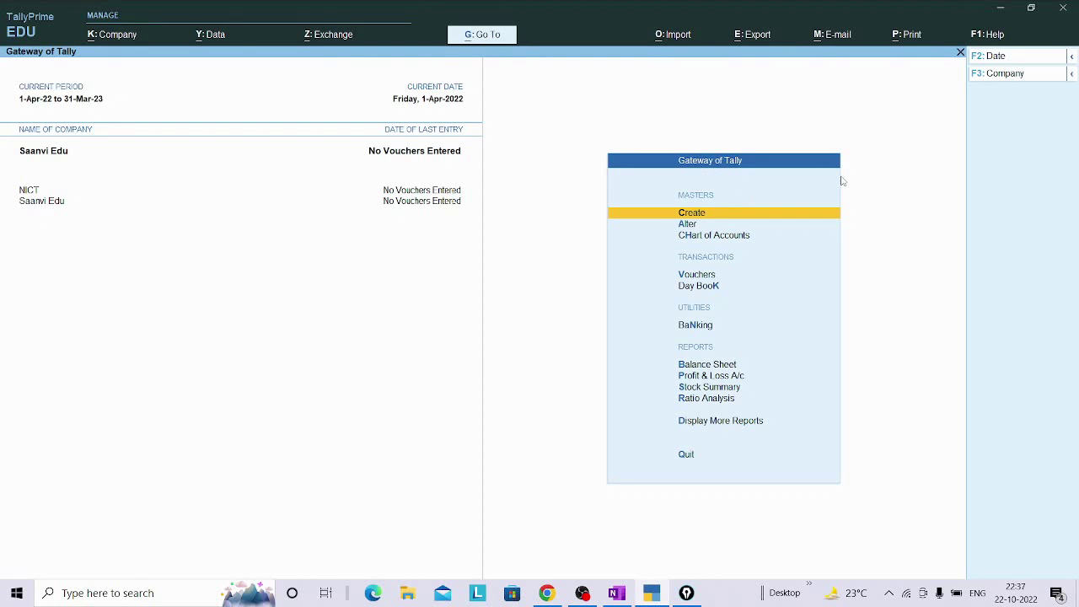
click(118, 40)
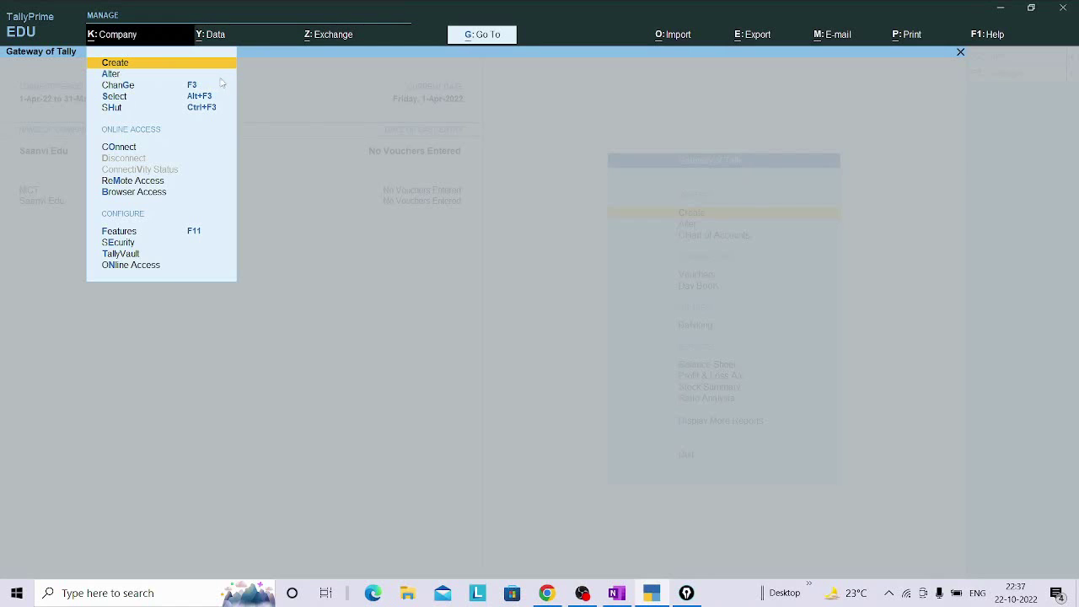
click(112, 76)
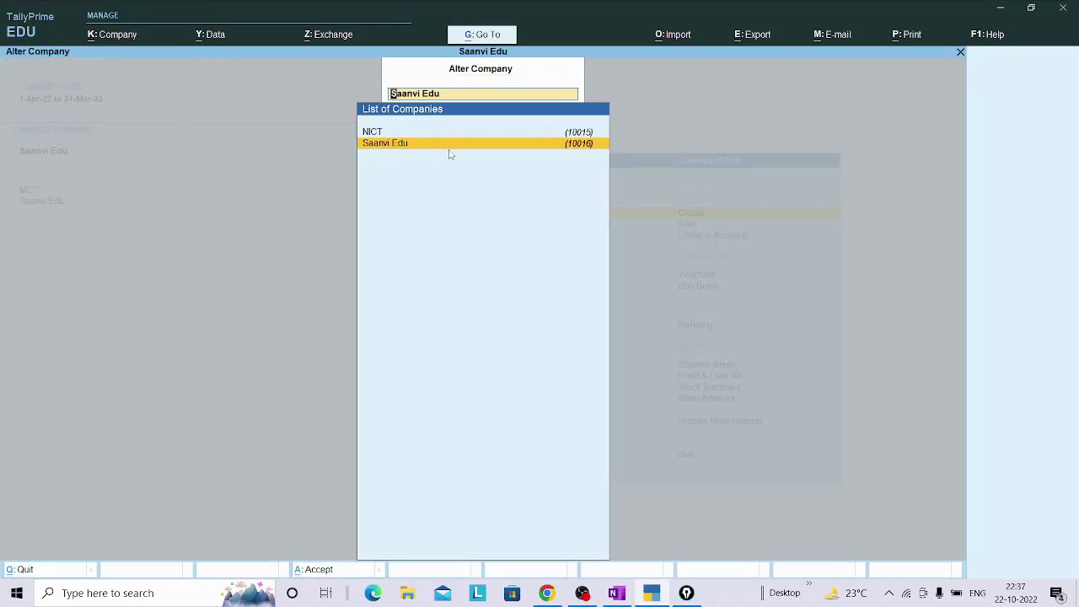
key(Return)
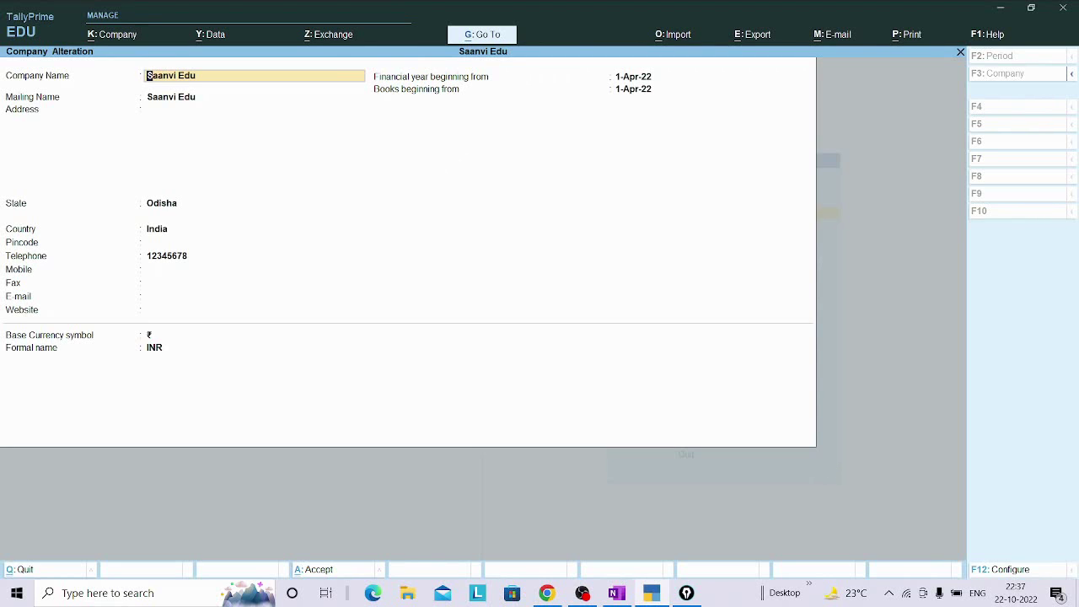
Write Alt+D in ink on the blank area of the Company Alteration form with Epic Pen and underline it twice.
key(ctrl+shift+3)
mouse_move(422, 204)
mouse_down()
mouse_move(419, 221)
mouse_move(432, 228)
mouse_move(462, 230)
mouse_move(466, 216)
mouse_move(518, 227)
mouse_up()
mouse_move(419, 239)
mouse_down()
mouse_move(539, 240)
mouse_move(536, 253)
mouse_up()
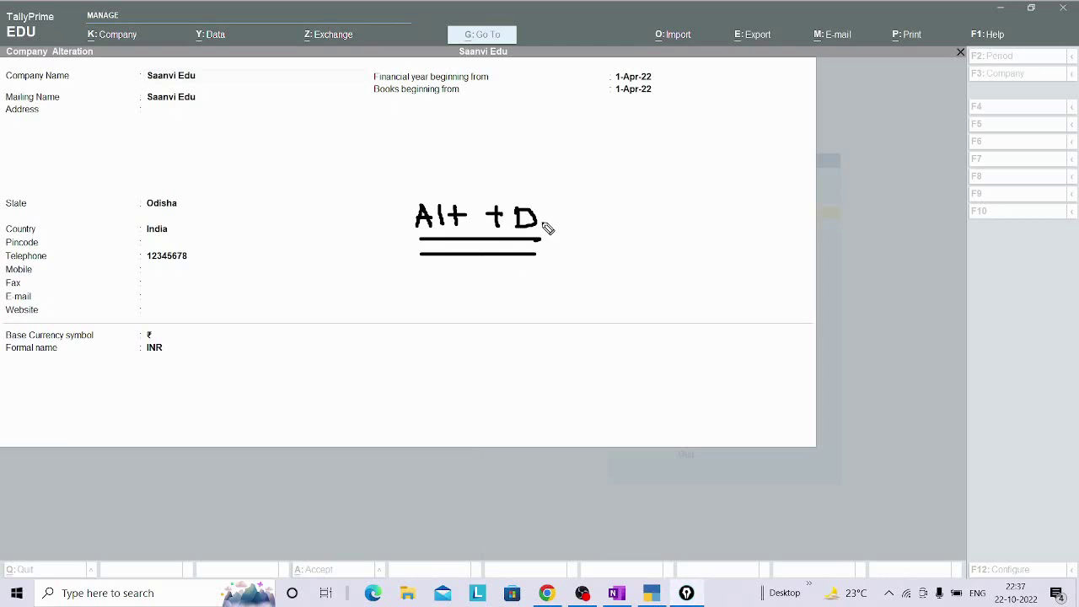
Delete the company Saanvi Edu from its alteration form, confirm the deletion, and clear the Alt+D ink.
click(651, 205)
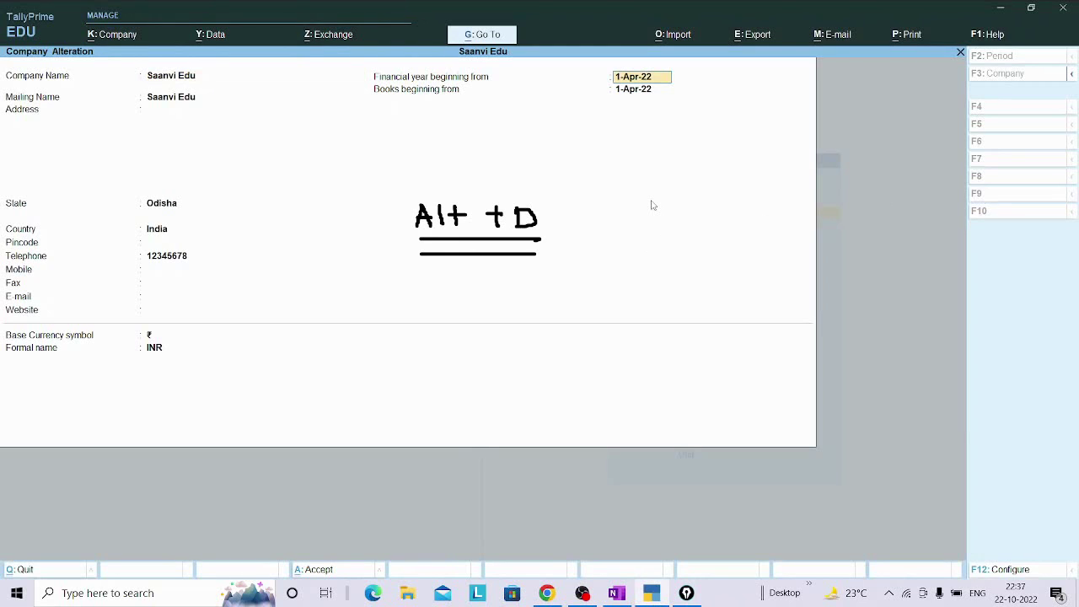
key(ctrl)
key(alt+d)
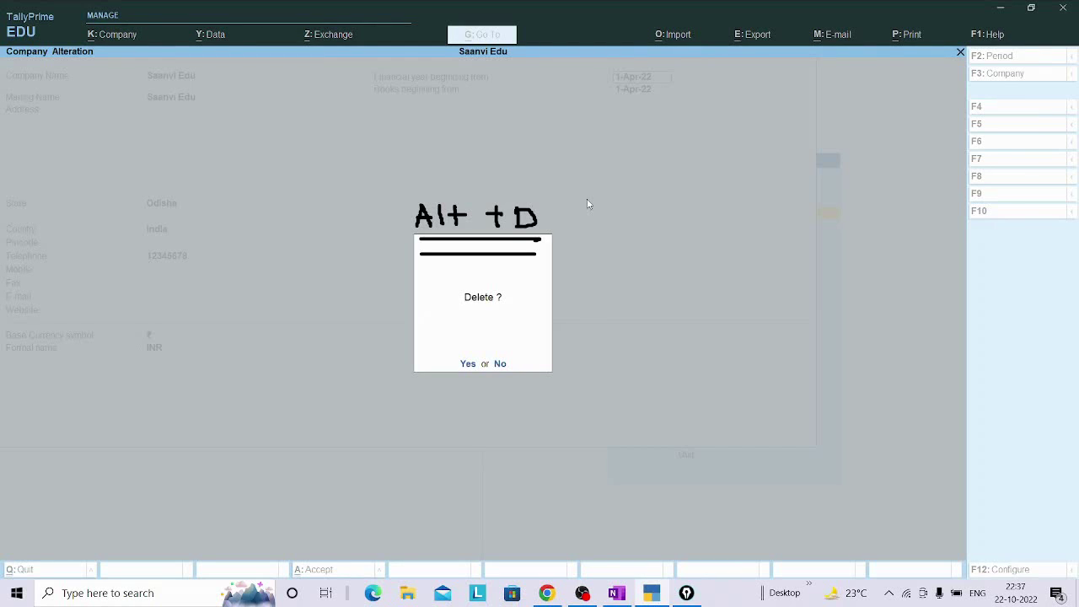
click(468, 364)
click(468, 364)
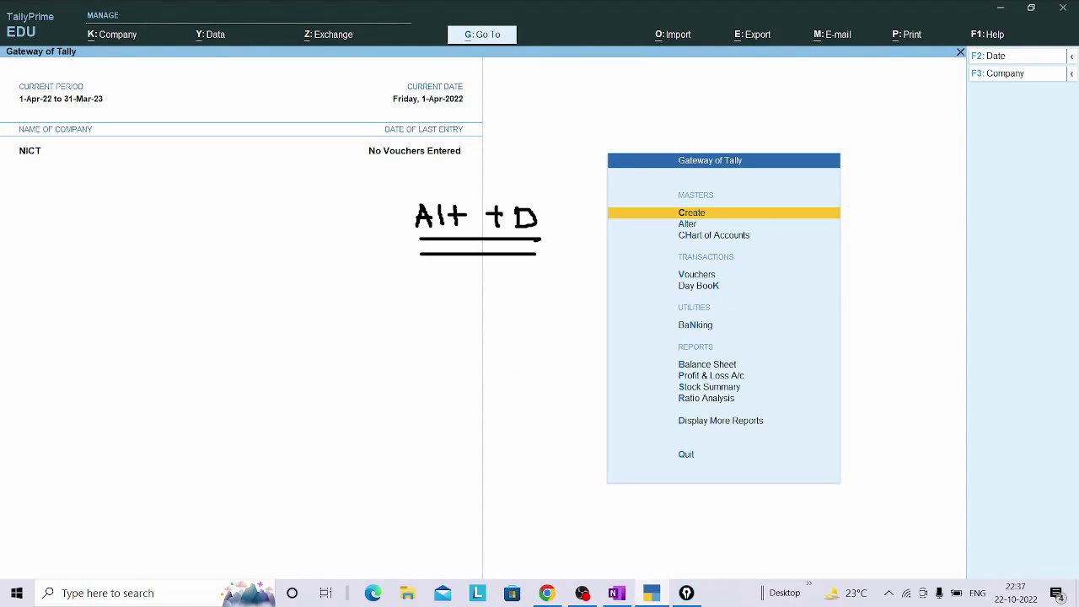
key(ctrl+shift+6)
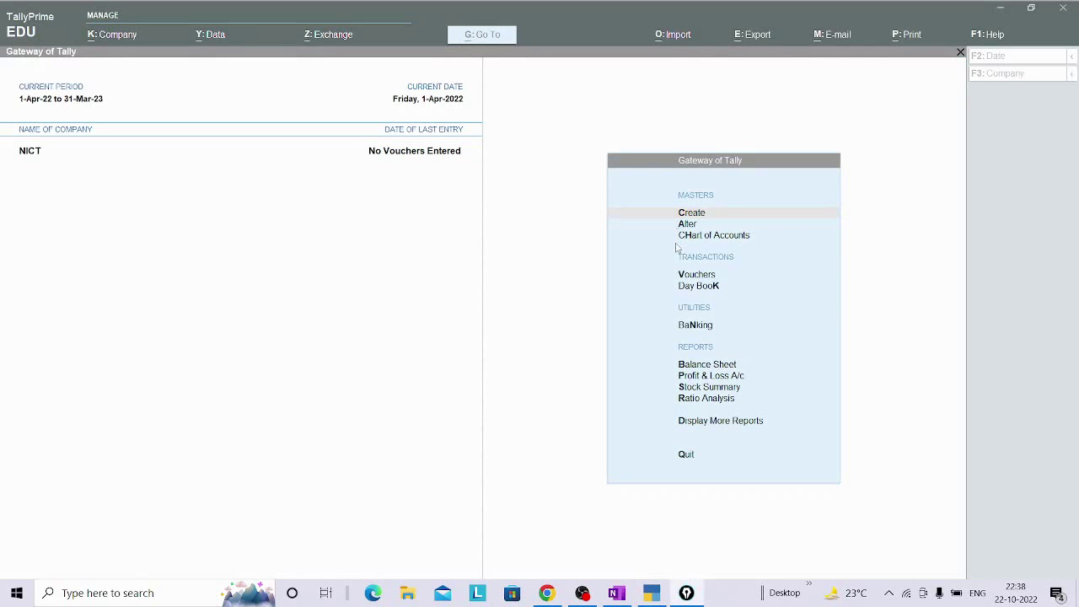
click(696, 216)
click(696, 216)
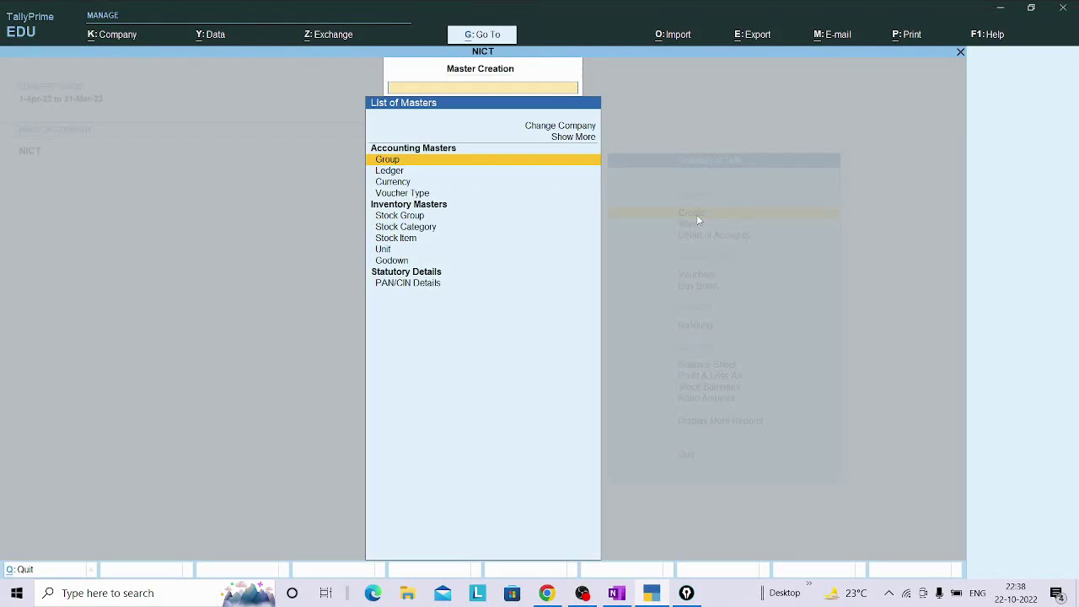
key(Escape)
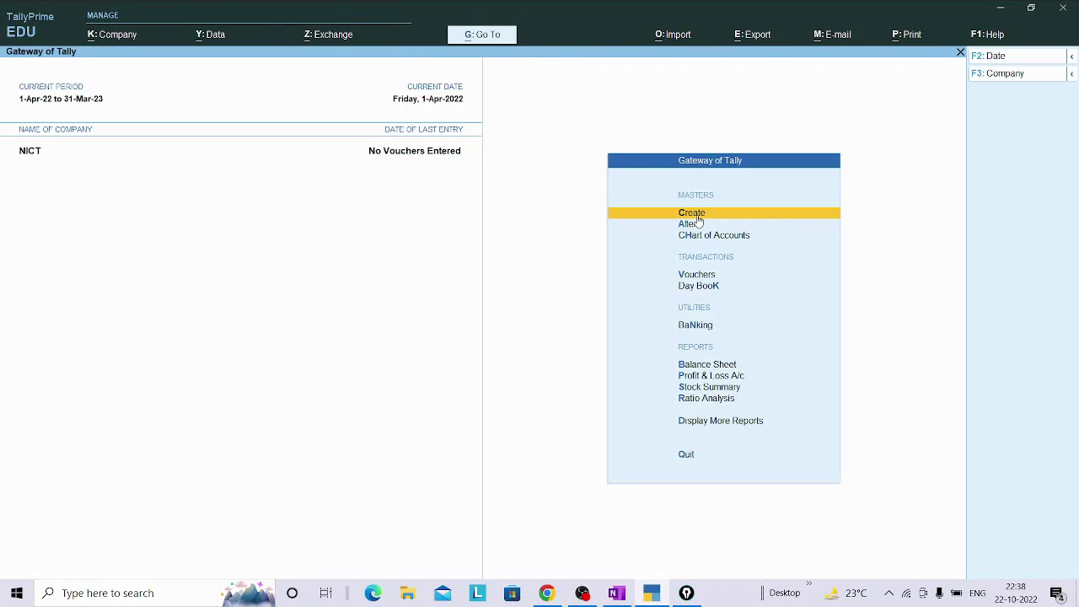
Create a new company with JJJM as company and mailing name, keeping India and both 1-Apr-22 dates.
key(alt+k)
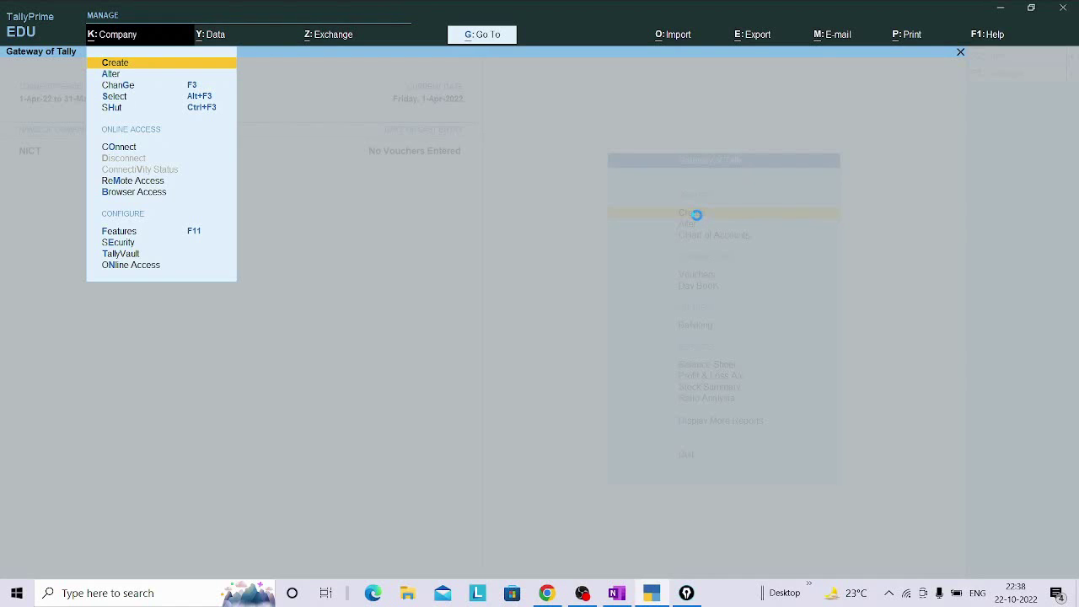
key(Return)
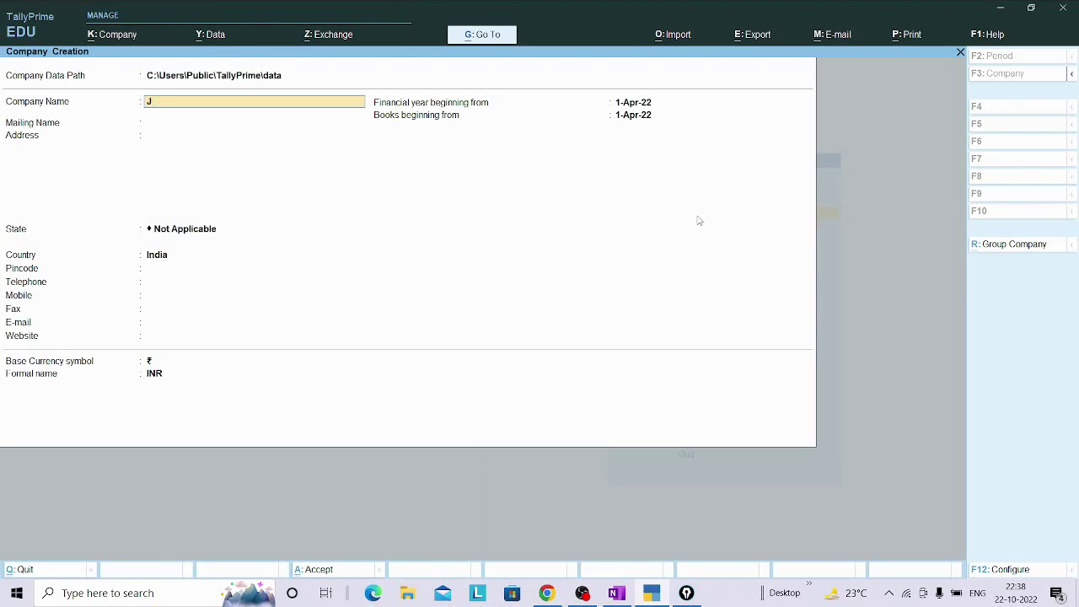
text(JJJM)
key(Return)
key(Return)
key(Return)
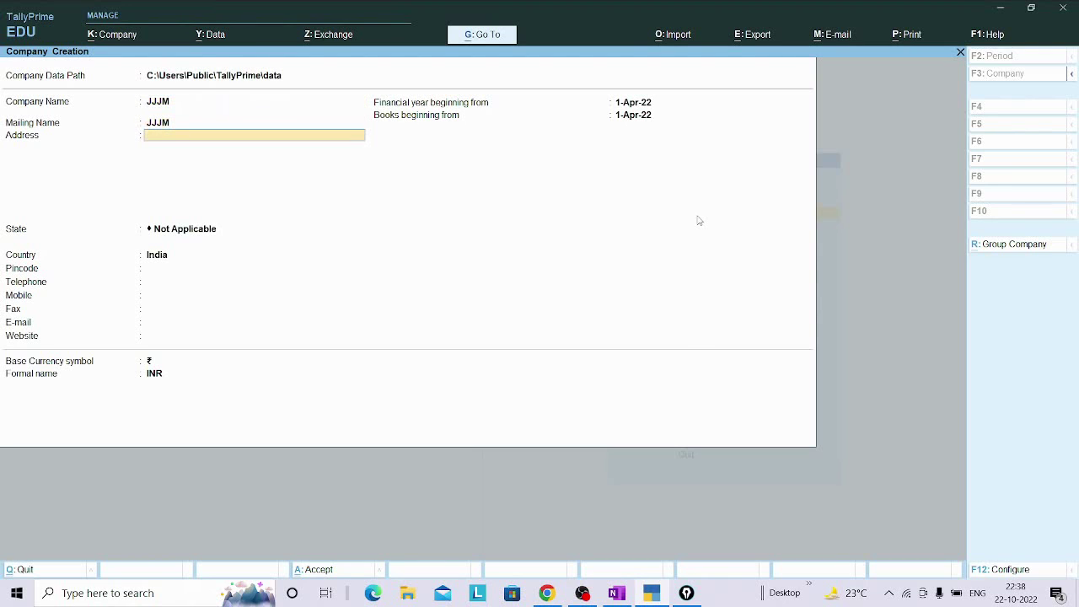
text(o)
key(Return)
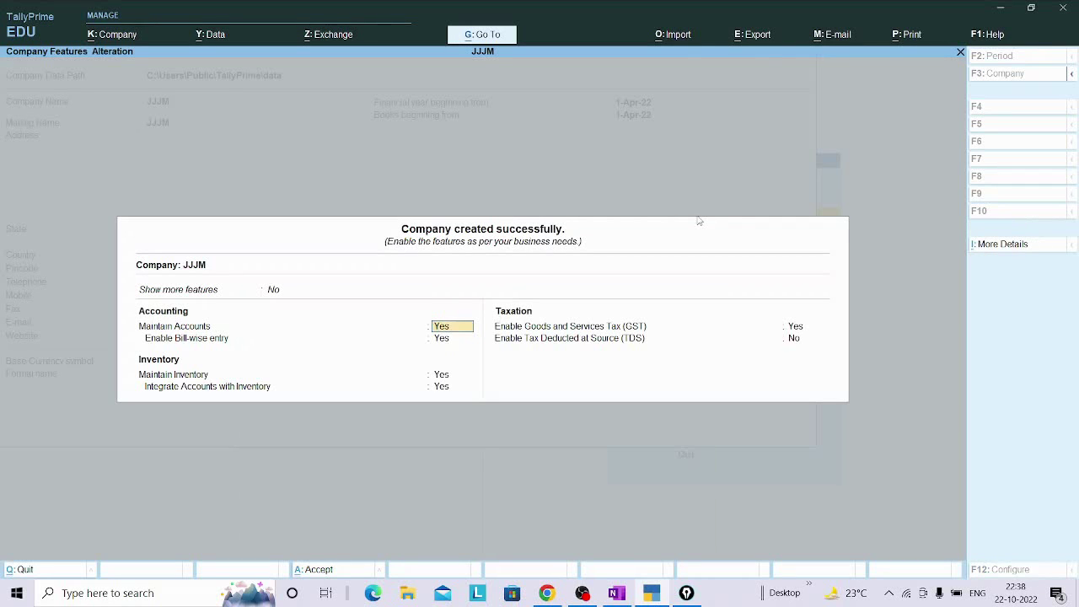
Set bill-wise entry and Goods and Services Tax to No for JJJM, keep both inventory features at Yes, and accept the features.
key(Return)
key(Return)
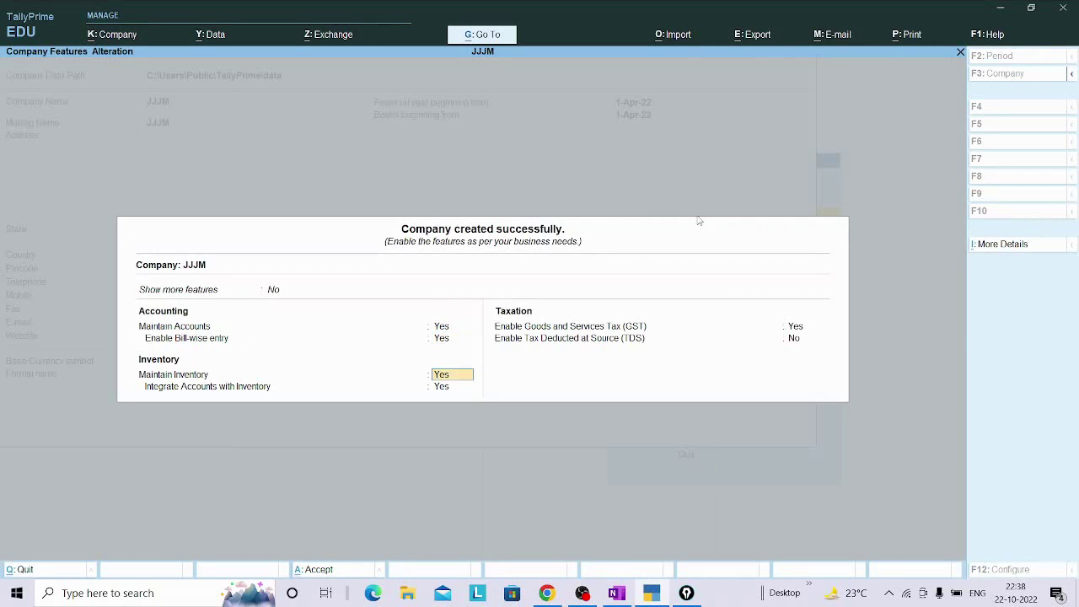
key(Up)
text(n)
key(Return)
key(Return)
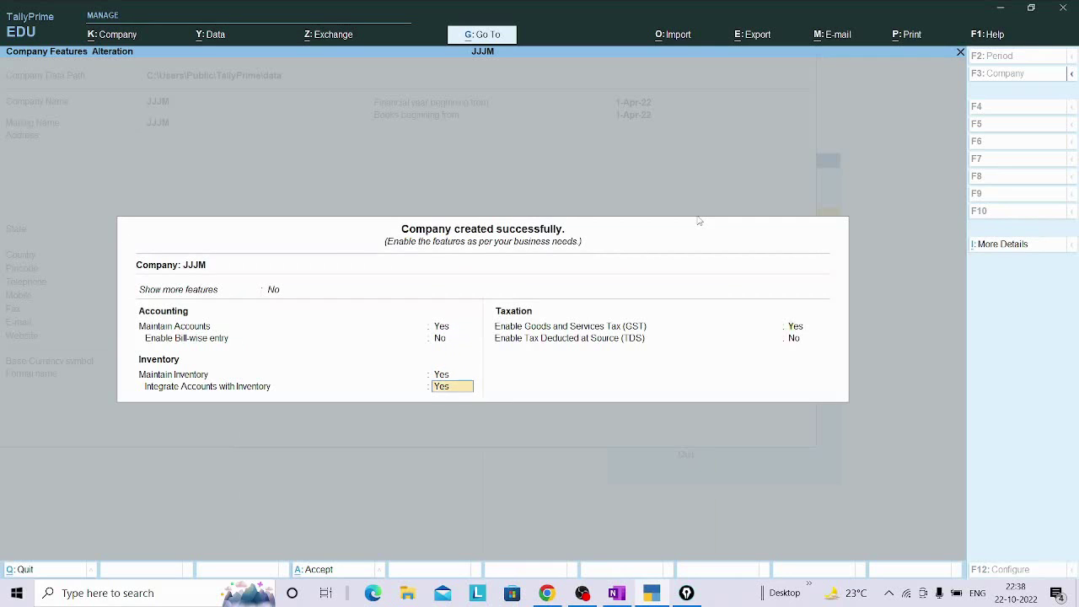
key(Return)
text(n)
key(Return)
key(Return)
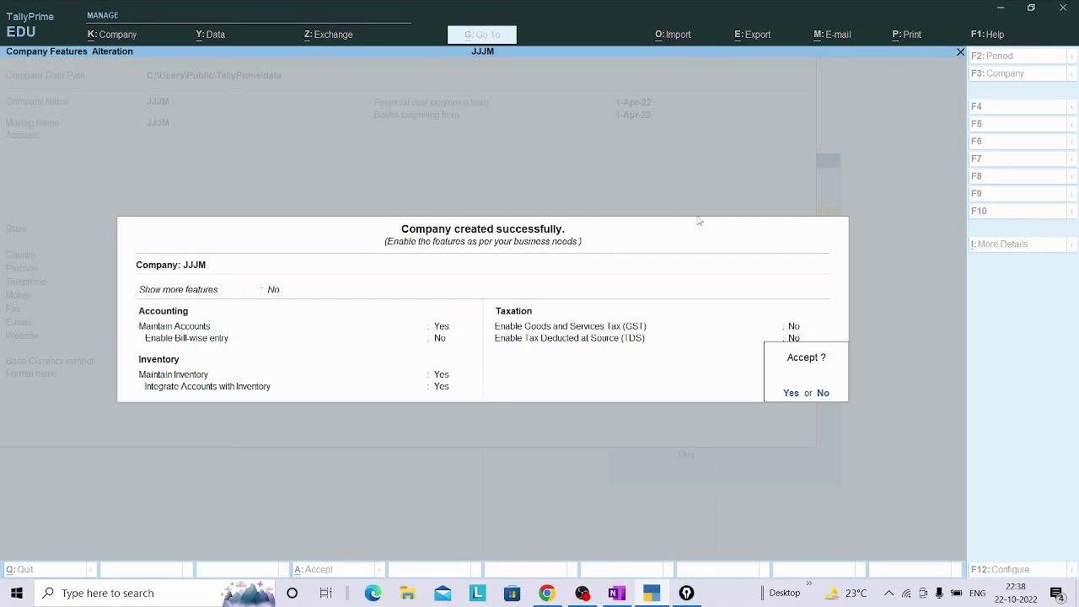
key(Return)
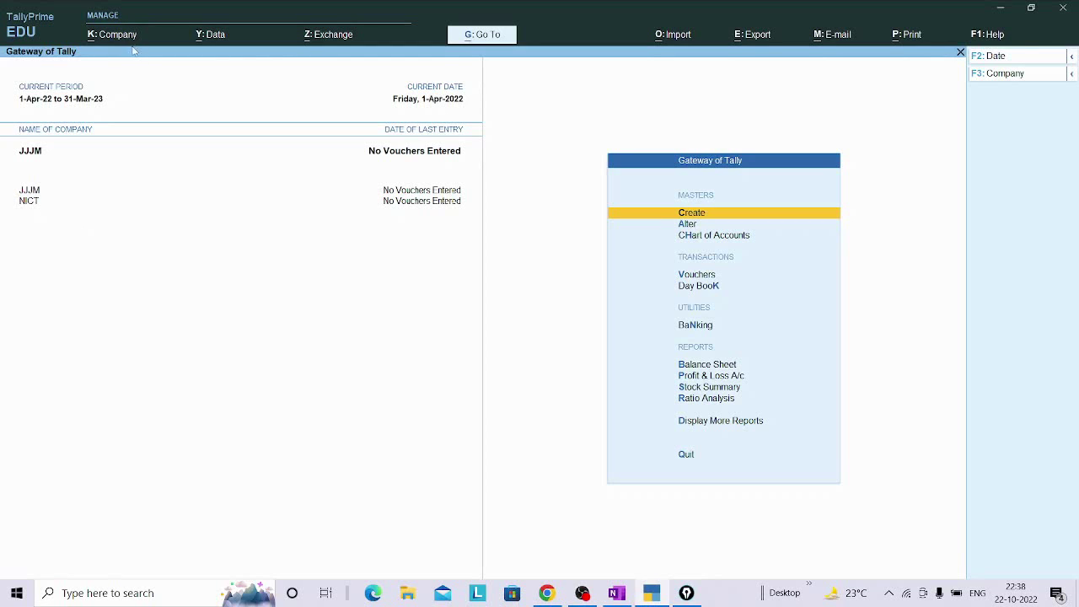
Shut the company NICT, leaving JJJM loaded.
click(103, 39)
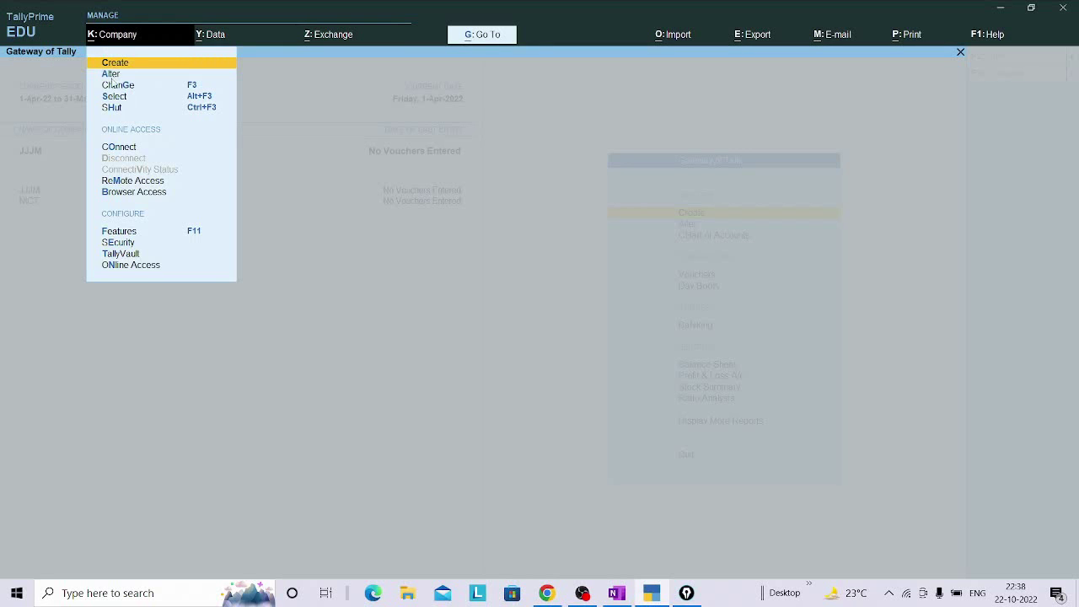
click(113, 109)
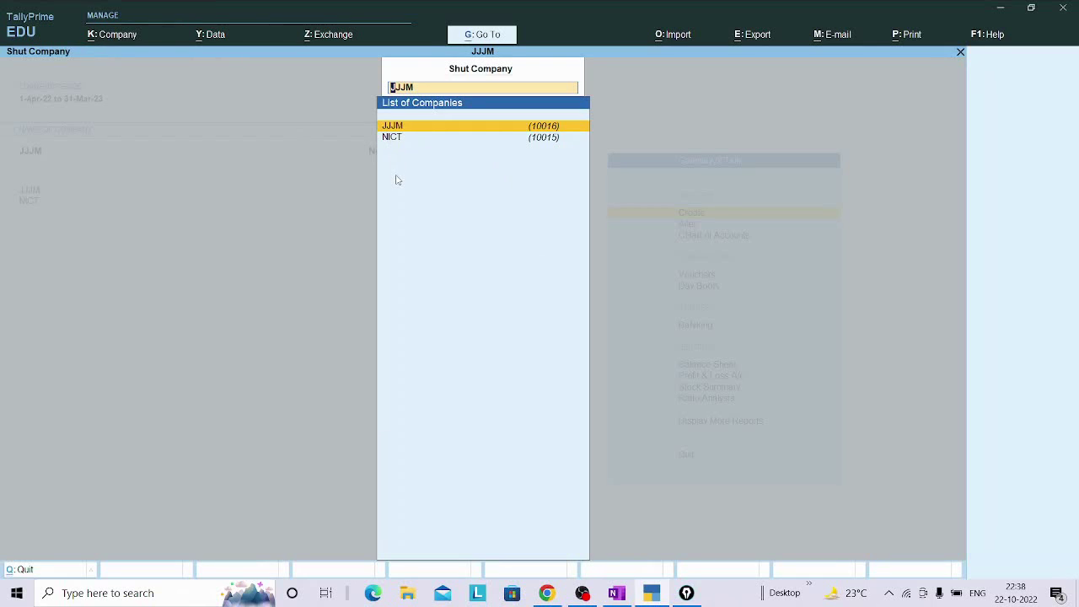
key(Down)
key(Up)
key(Down)
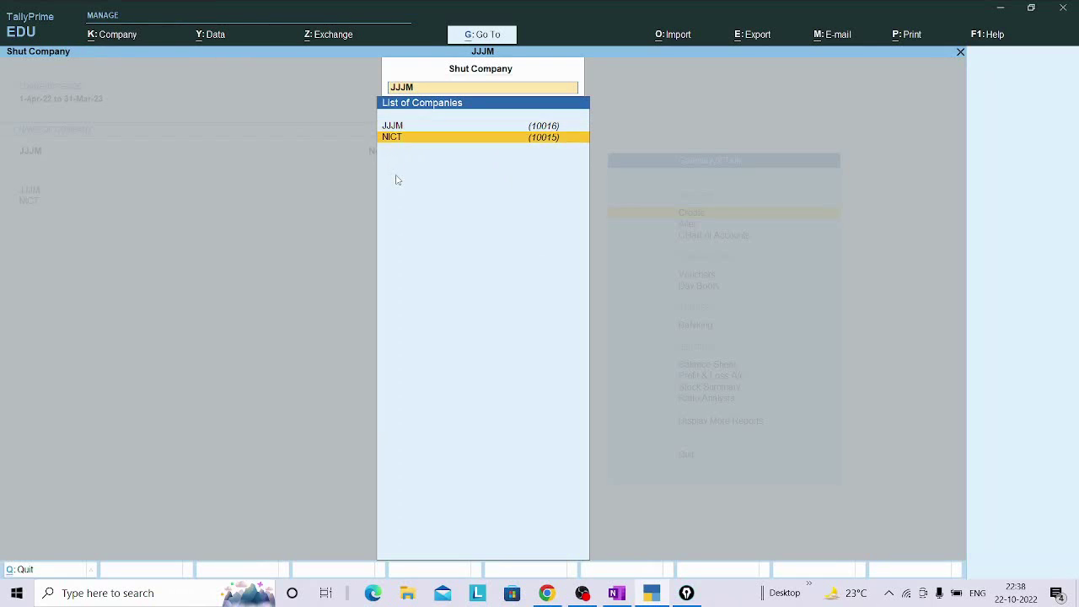
key(Up)
key(Down)
key(Return)
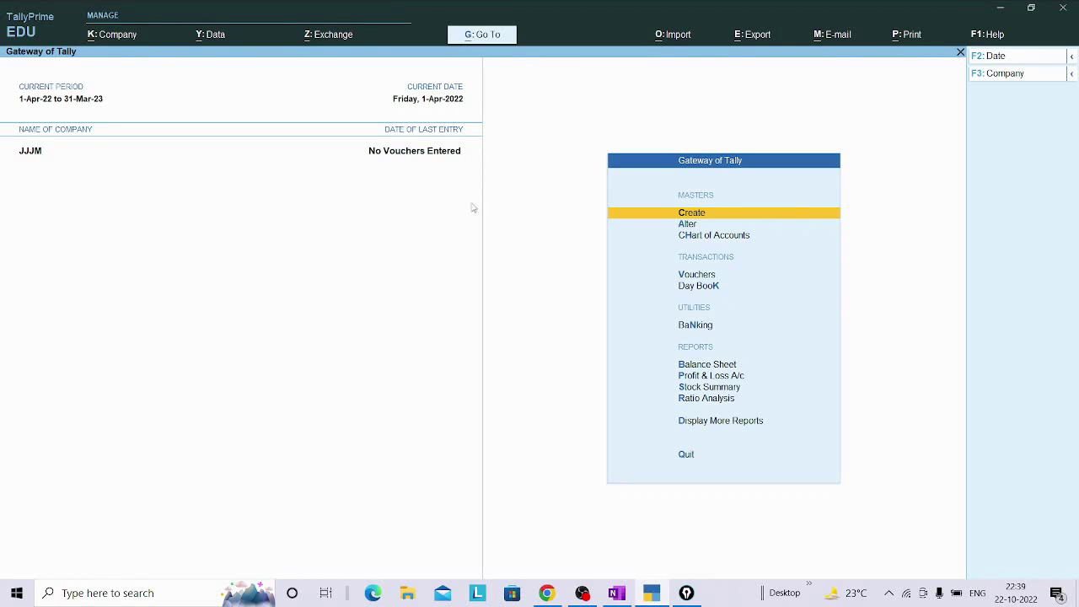
Select the company NICT (10015) from the TallyPrime data path to load it again alongside JJJM.
click(115, 37)
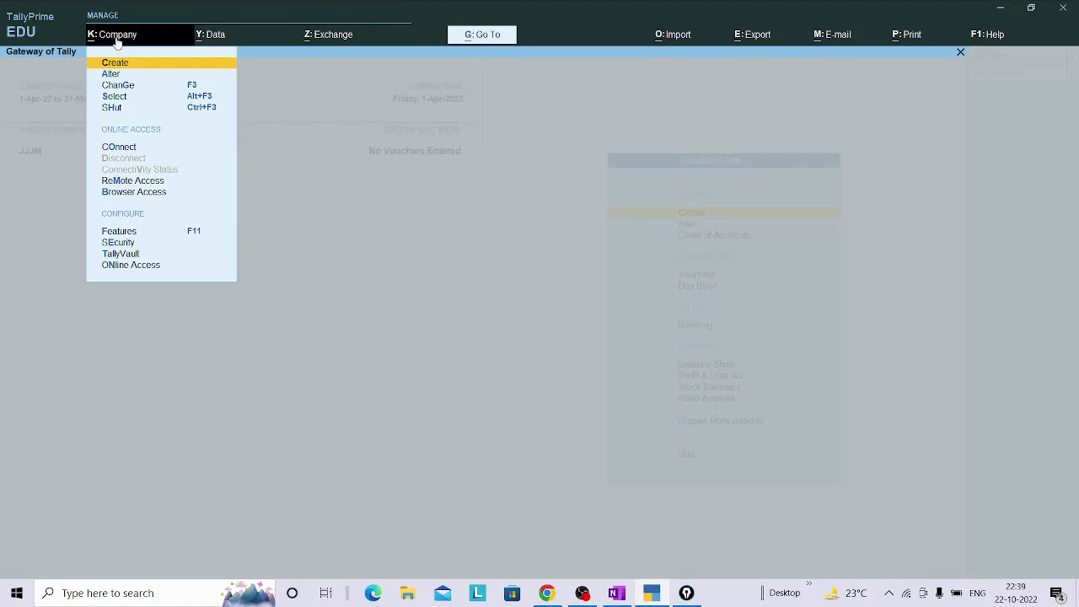
click(118, 97)
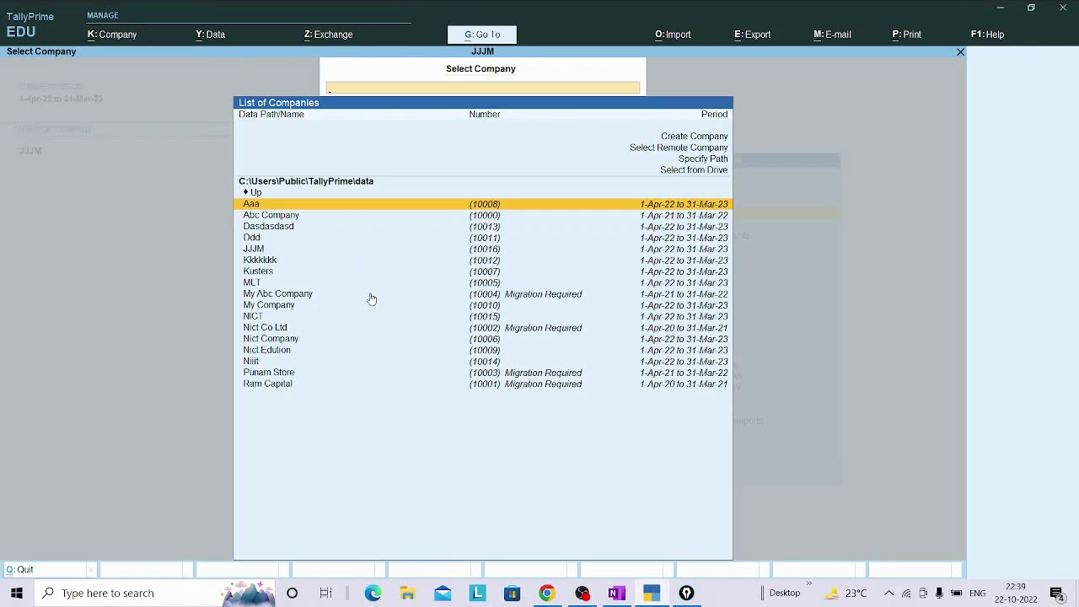
key(Down)
key(Down)
key(Down)
key(Down)
key(Down)
key(Down)
key(Down)
key(Down)
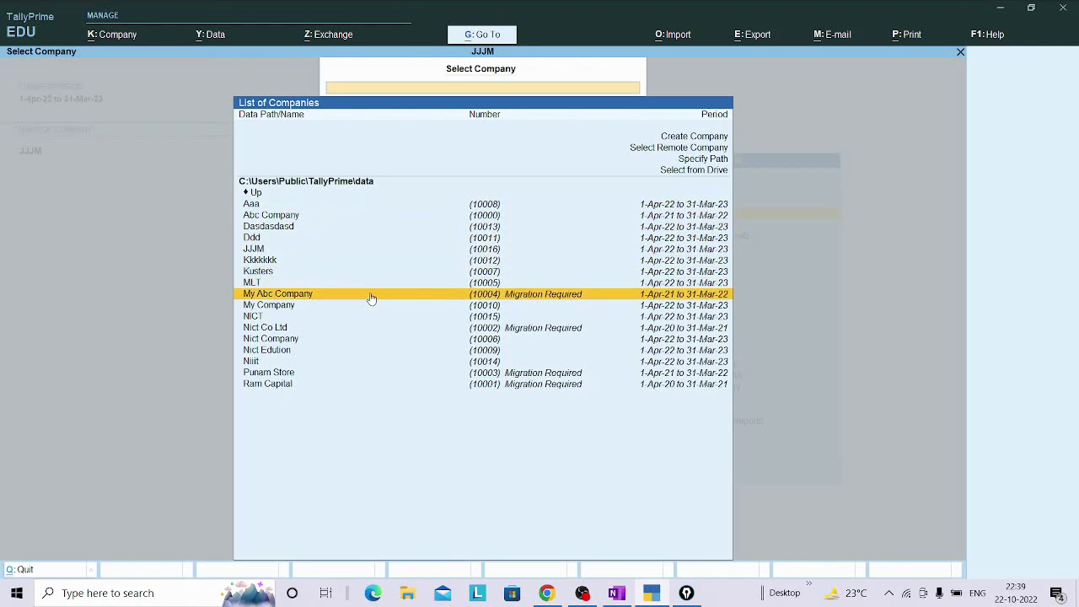
key(Down)
key(Down)
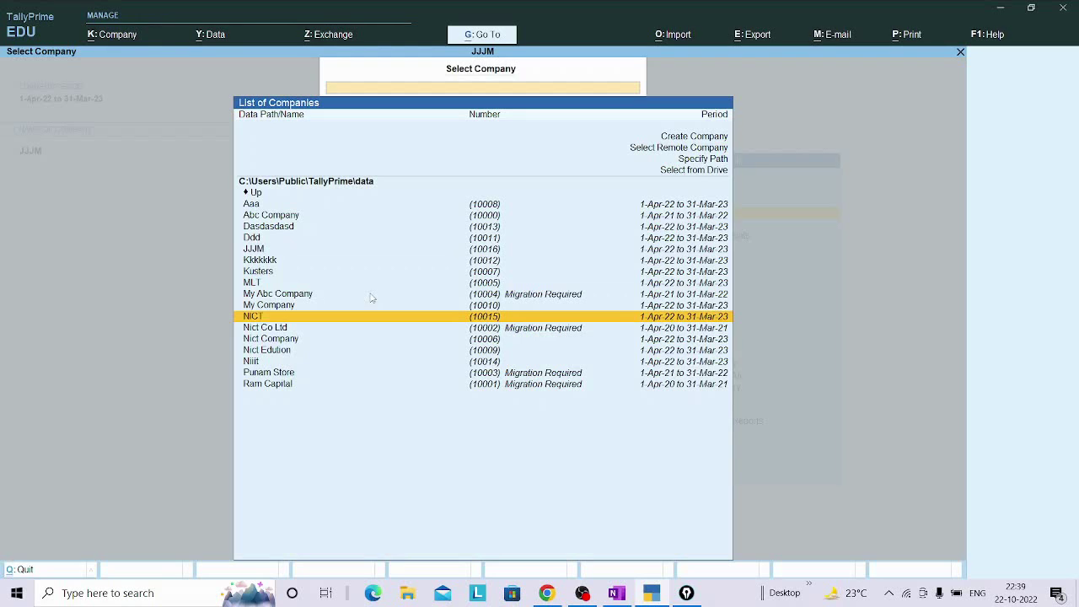
key(Return)
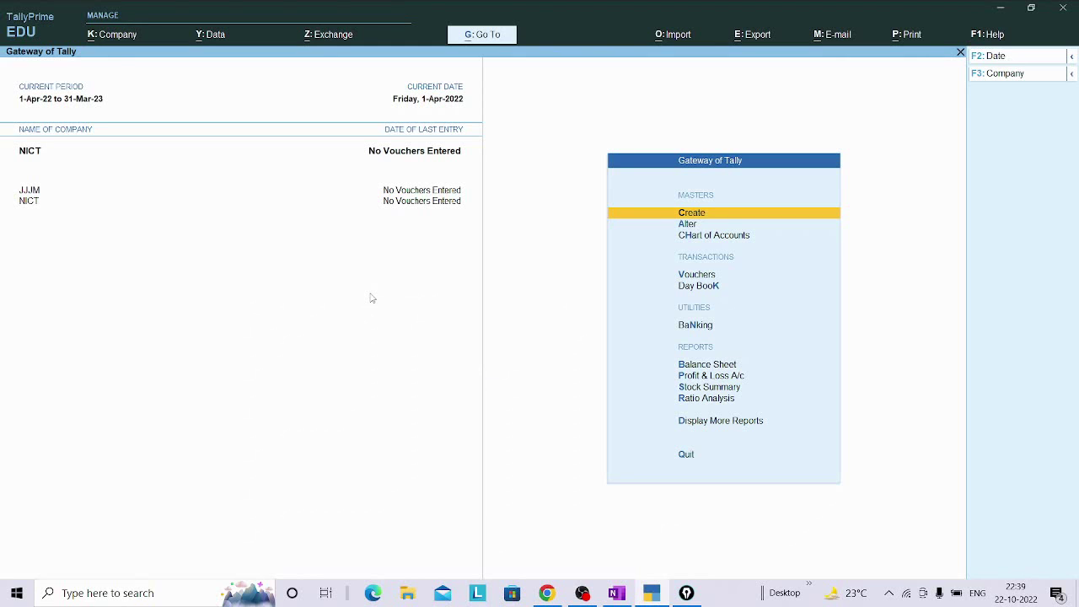
Review the loaded companies at the Gateway of Tally, the company commands such as Create, Alter, Select and Shut, and the data commands.
click(116, 34)
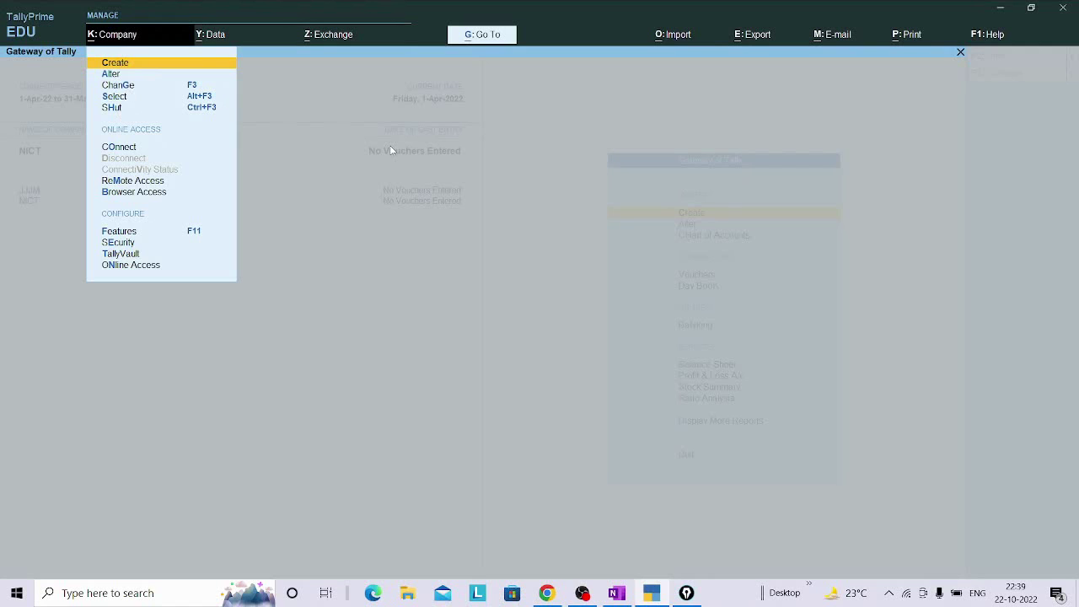
key(Escape)
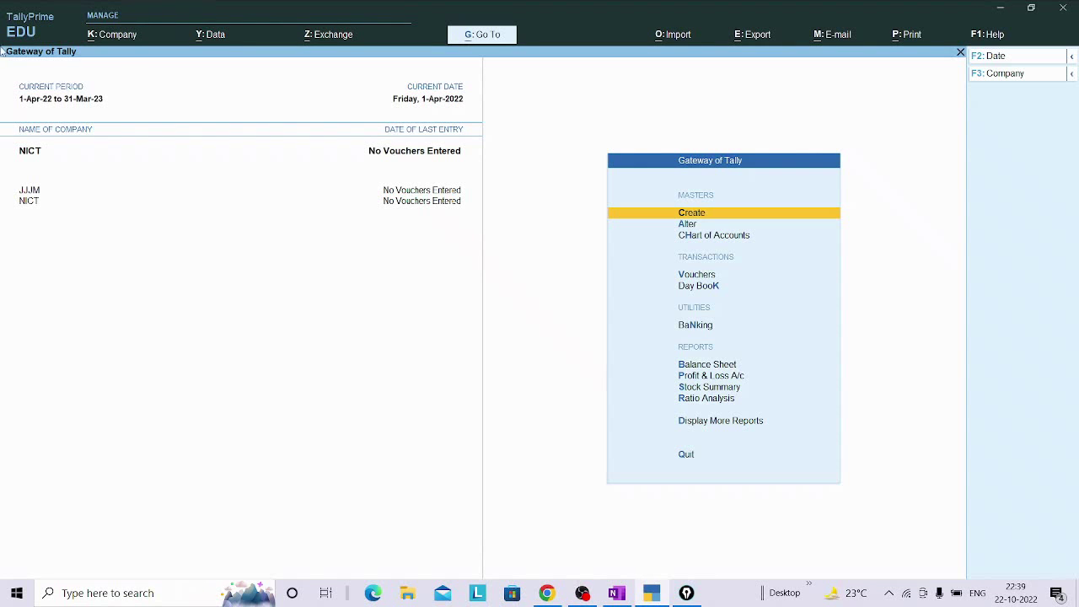
click(32, 192)
click(29, 200)
click(29, 196)
click(29, 202)
click(118, 38)
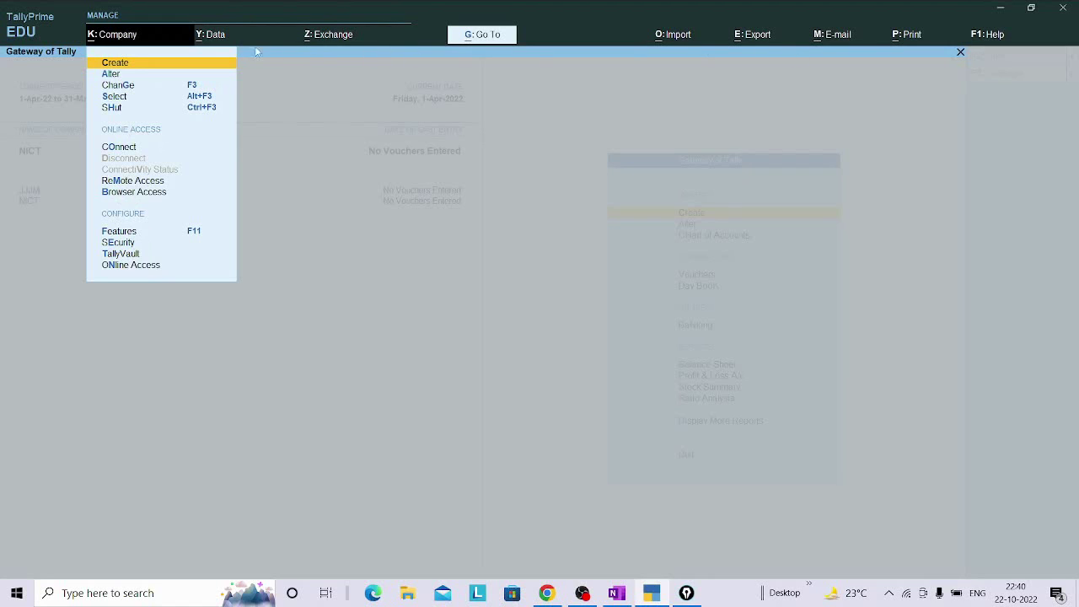
click(216, 36)
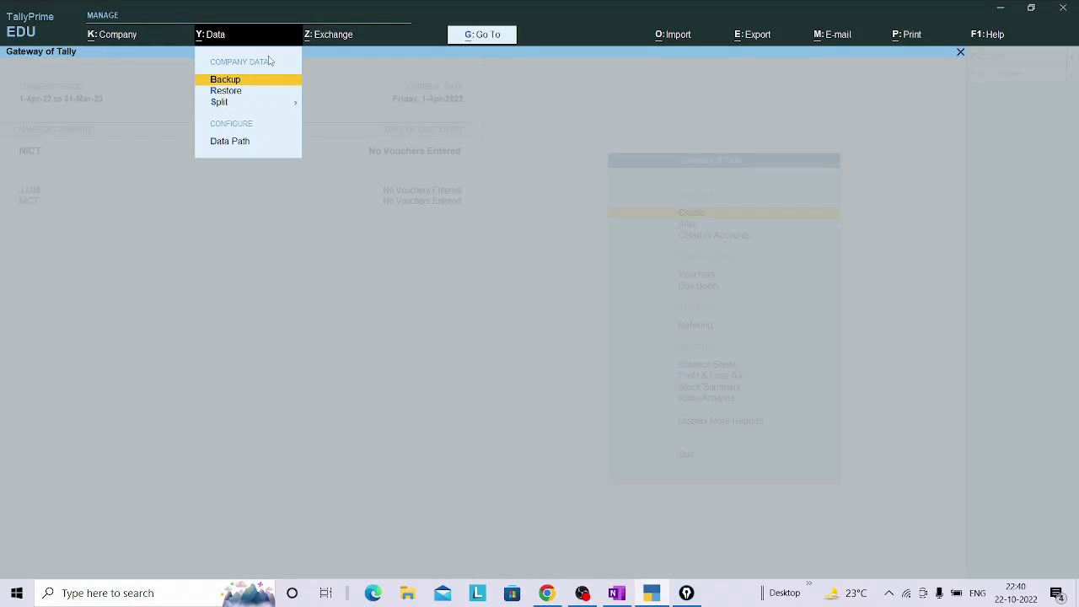
click(112, 37)
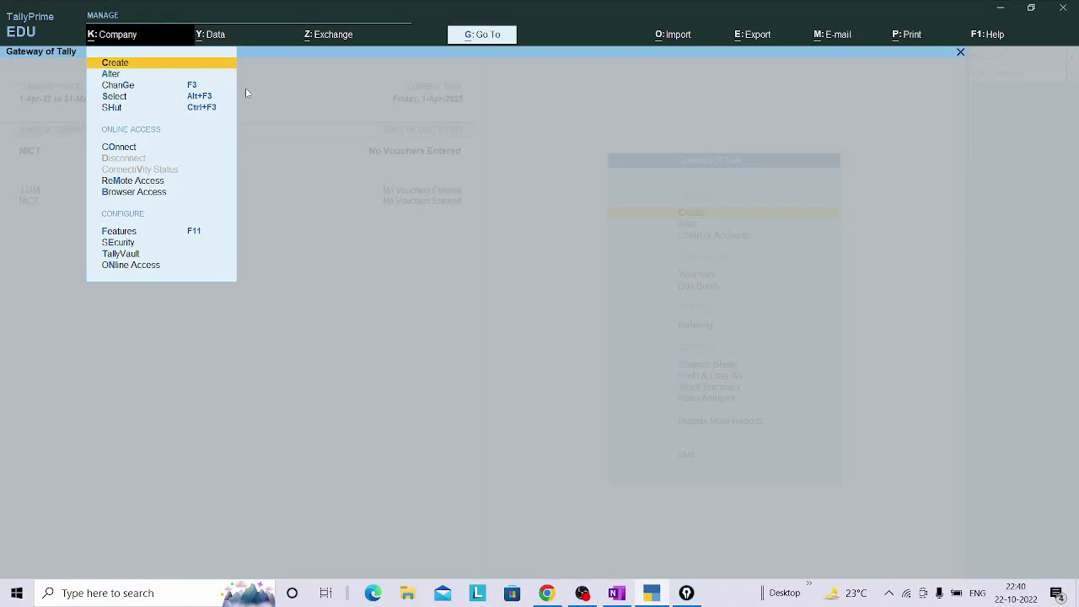
click(333, 107)
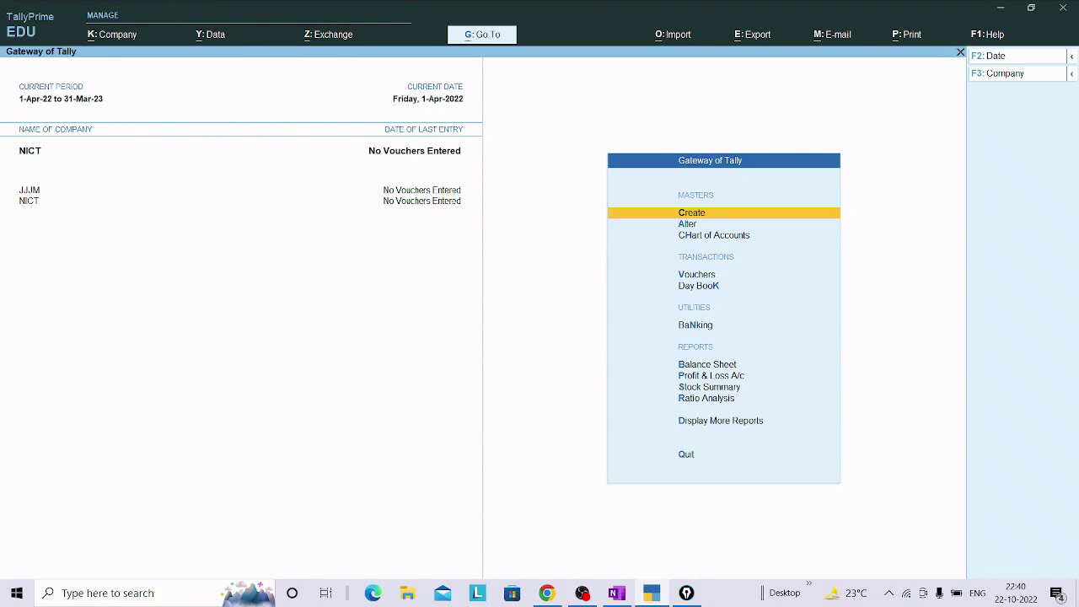
key(alt+Tab)
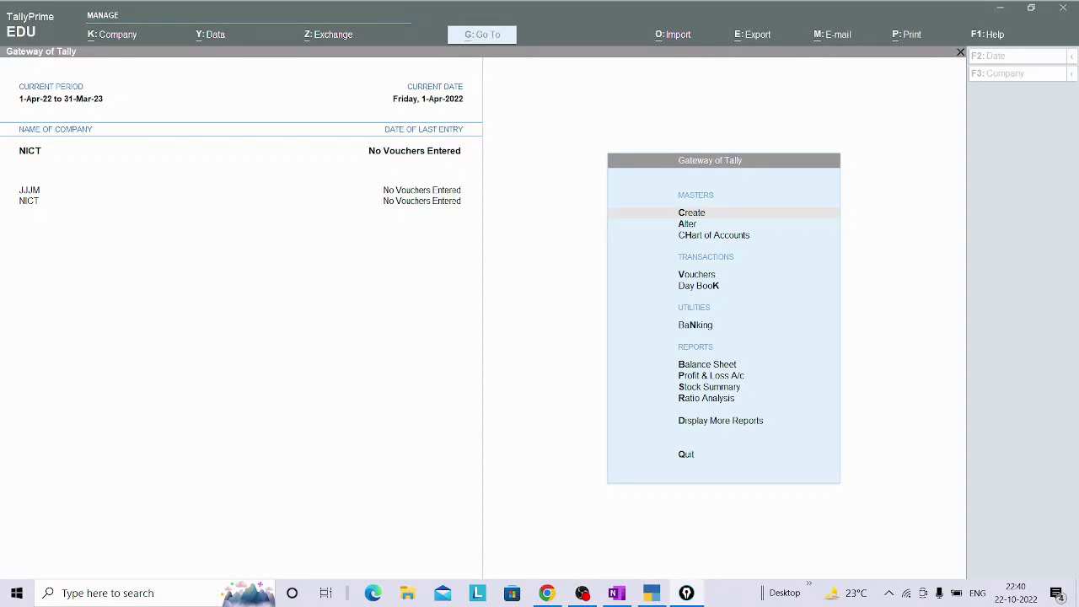